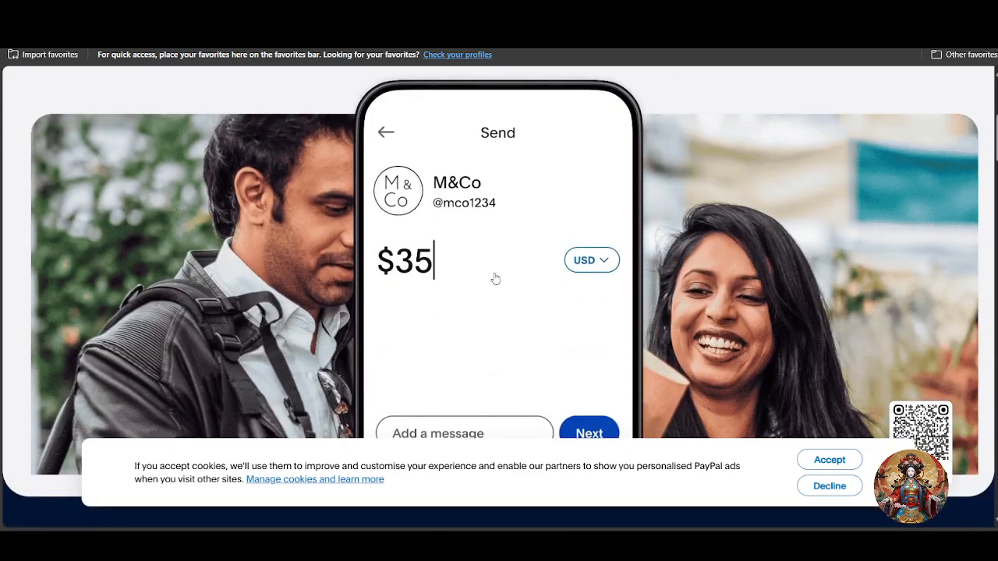
scroll(495, 278, "down", 2)
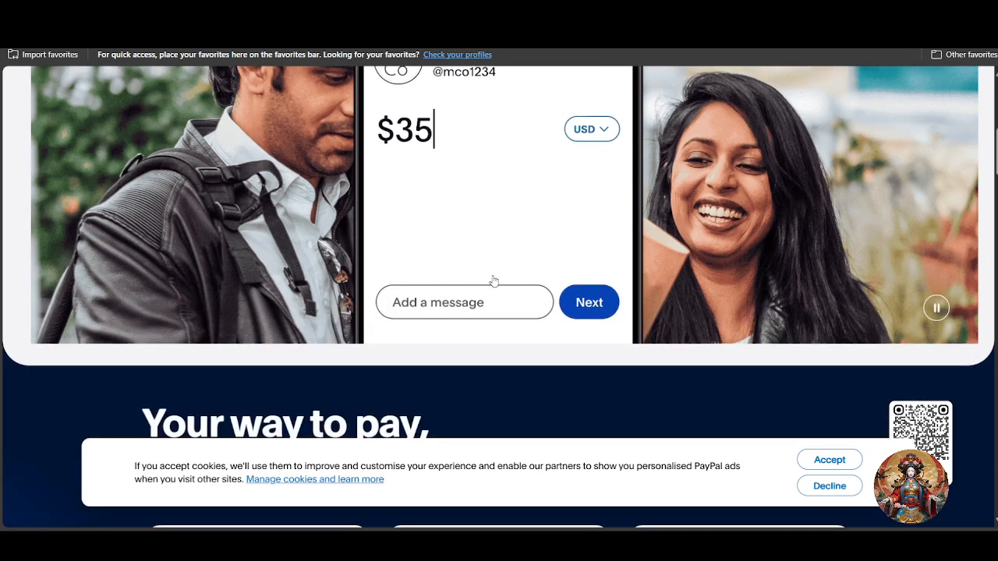
scroll(497, 282, "down", 1)
scroll(495, 281, "down", 1)
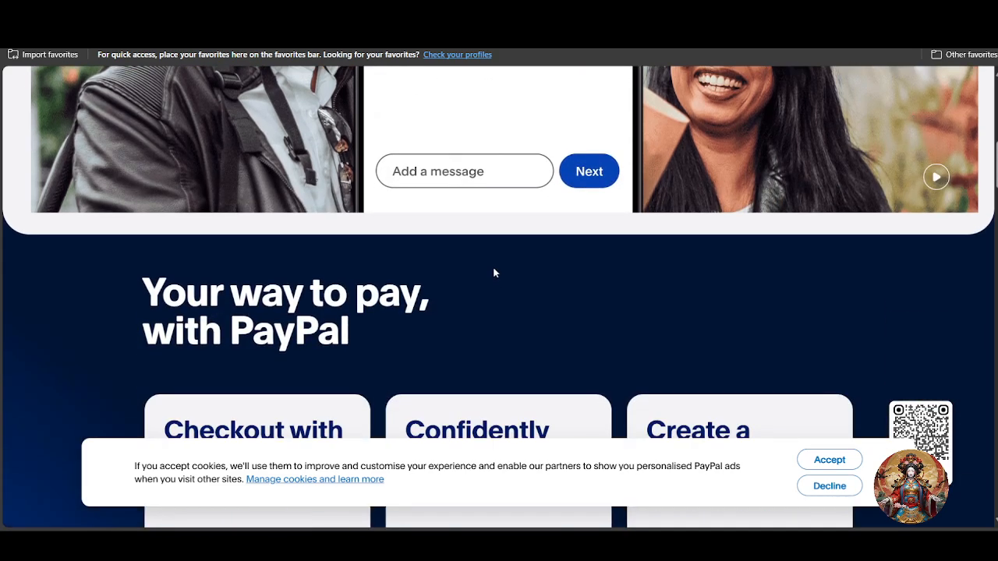
scroll(494, 273, "down", 1)
scroll(490, 279, "up", 5)
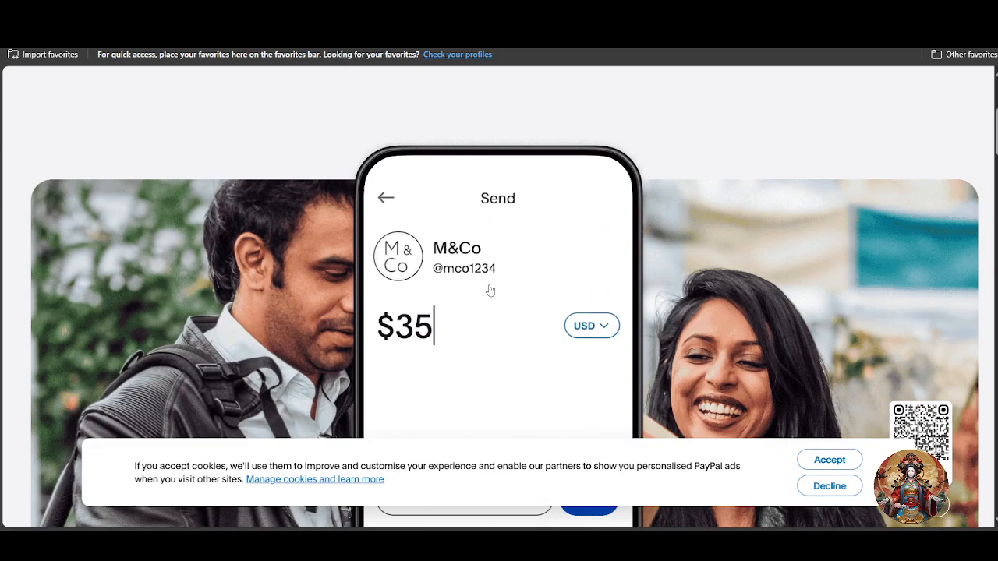
scroll(491, 293, "up", 1)
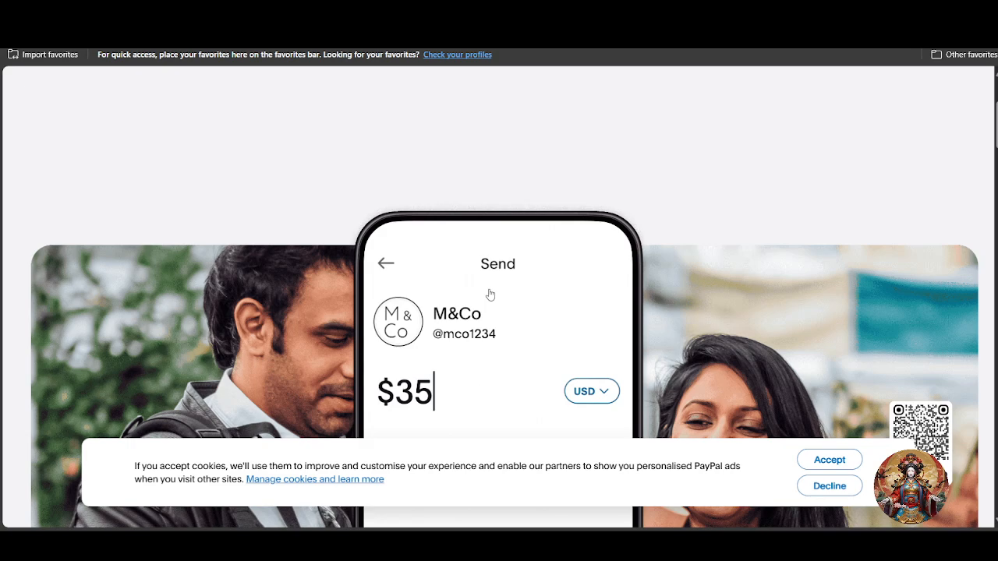
scroll(490, 293, "down", 3)
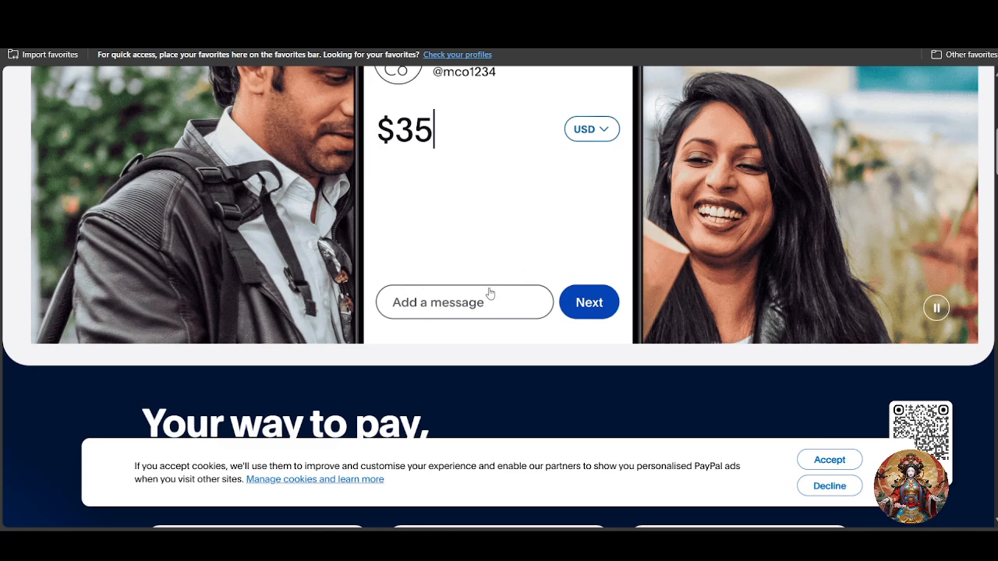
scroll(487, 294, "down", 3)
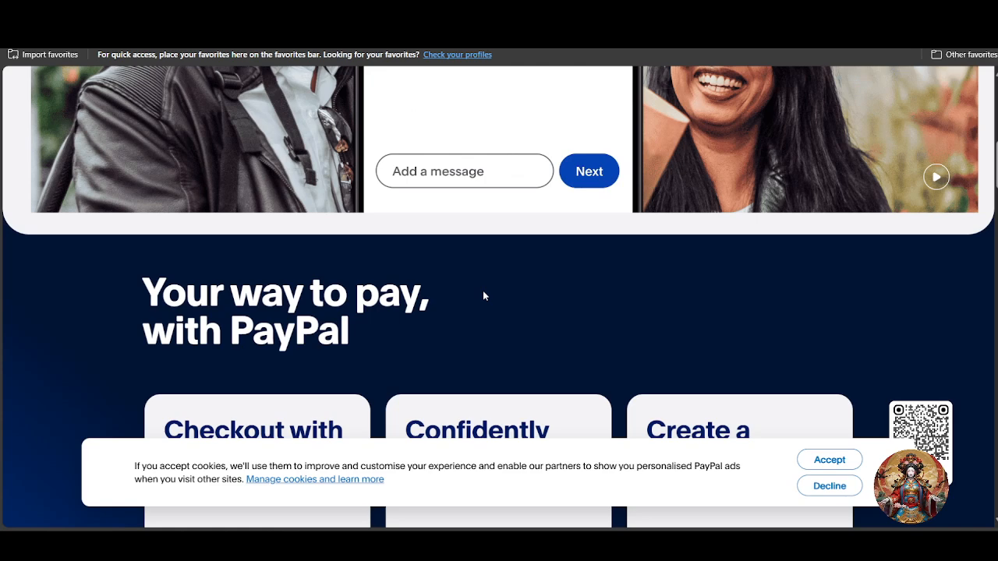
scroll(444, 313, "up", 3)
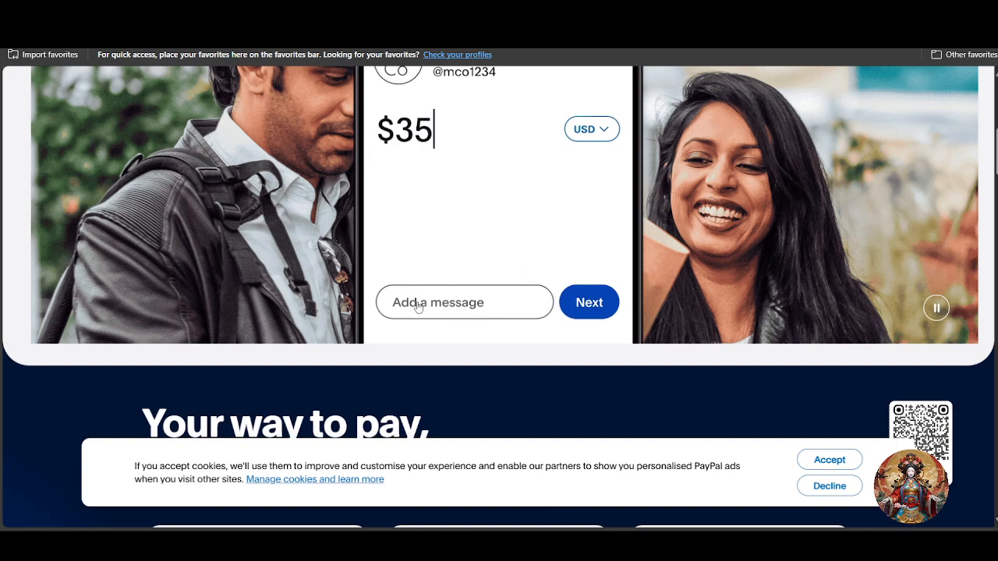
scroll(417, 307, "down", 2)
scroll(418, 306, "up", 3)
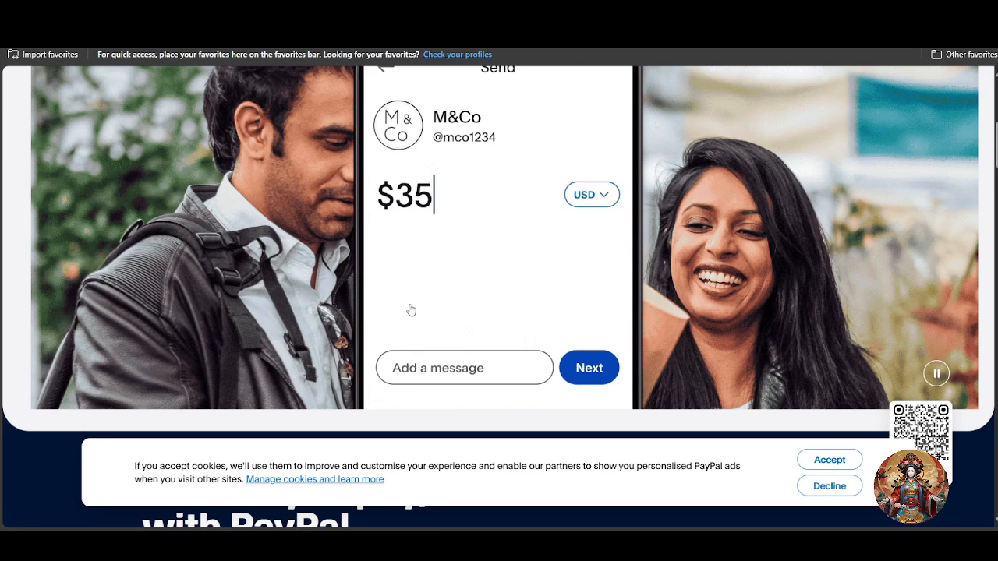
scroll(410, 311, "down", 5)
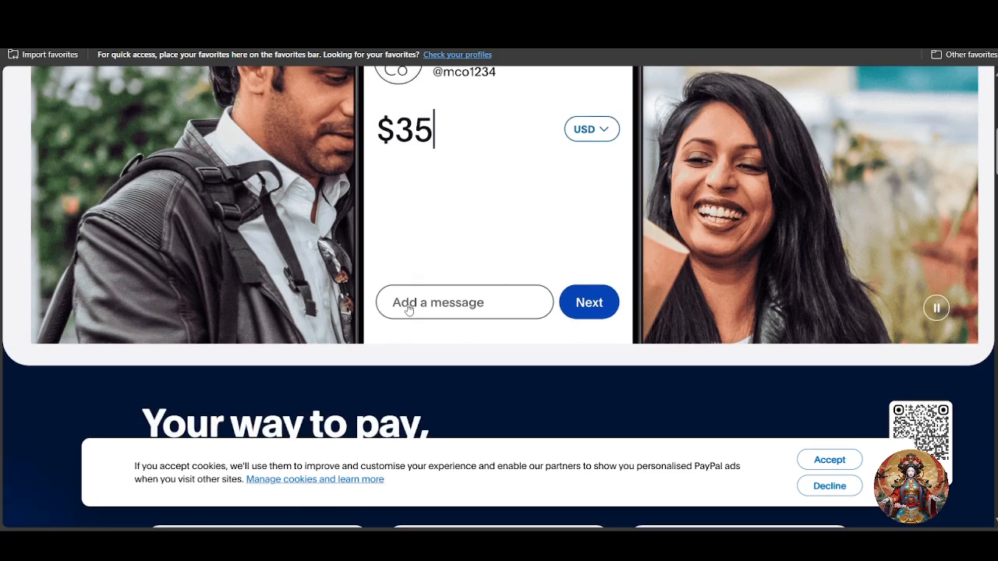
scroll(410, 304, "up", 10)
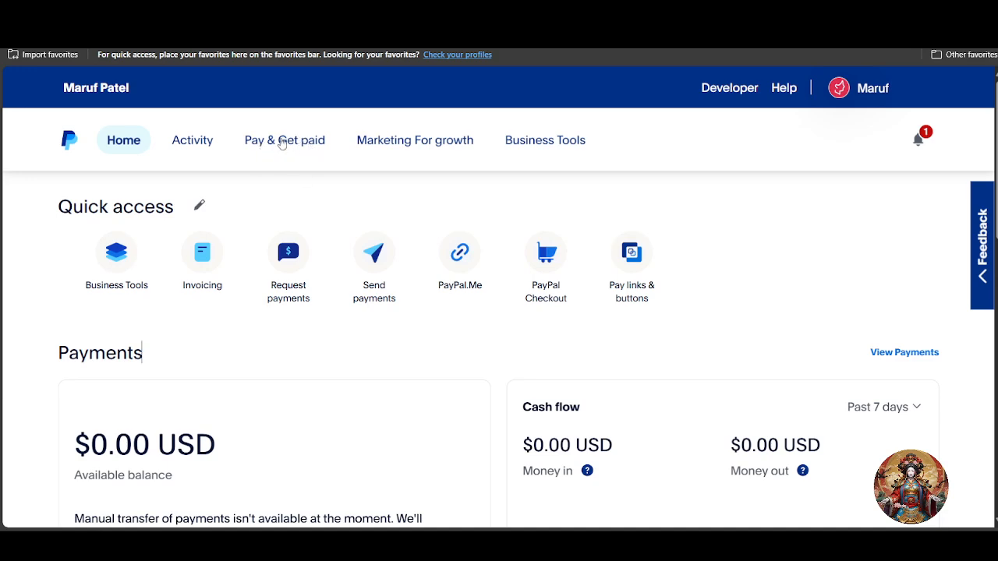
Step: Open the creation page for Pay Links and Buttons among the options for accepting payments
scroll(286, 141, "up", 3, "ctrl")
left_click(283, 143)
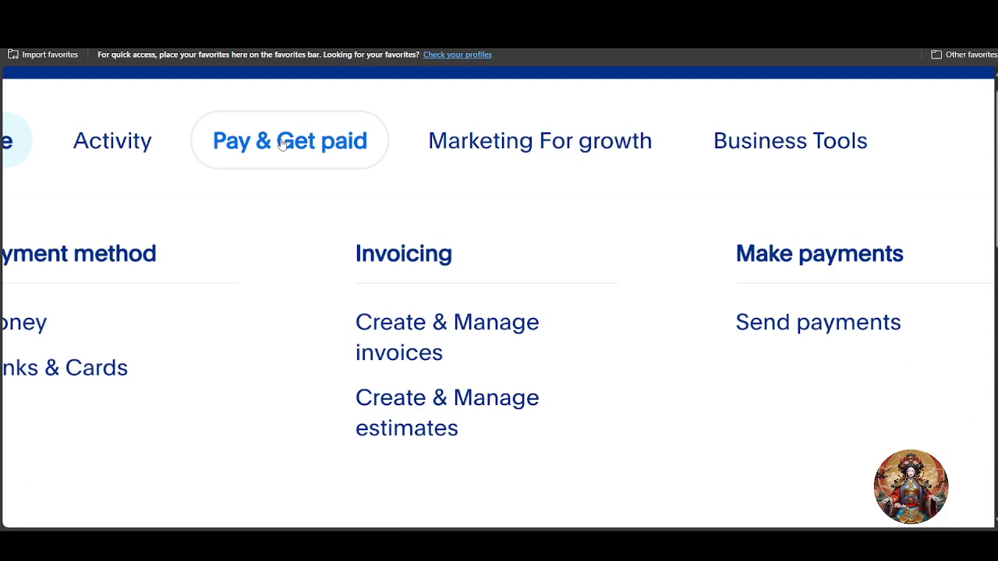
scroll(283, 143, "down", 3, "ctrl")
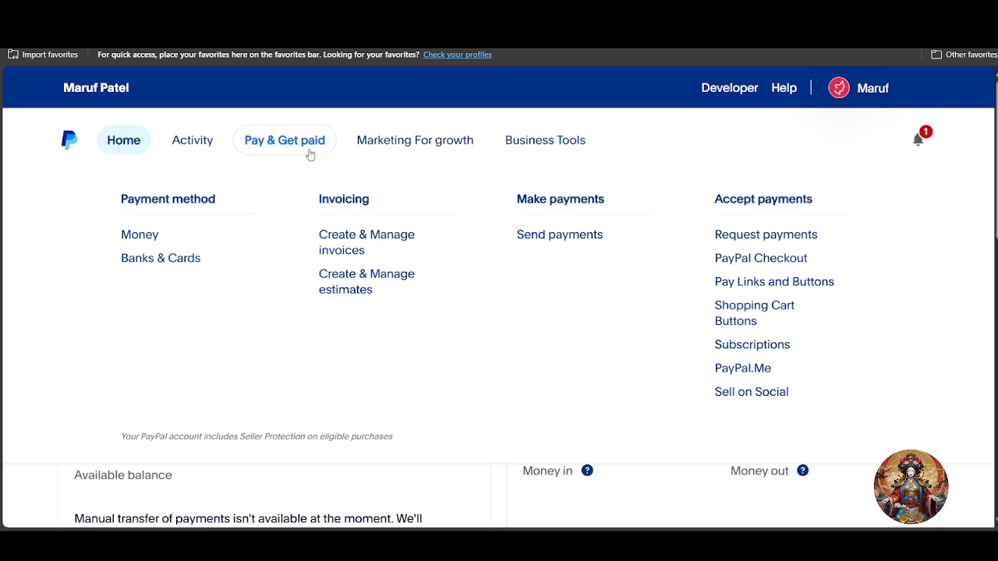
left_click(309, 153)
left_click(238, 152)
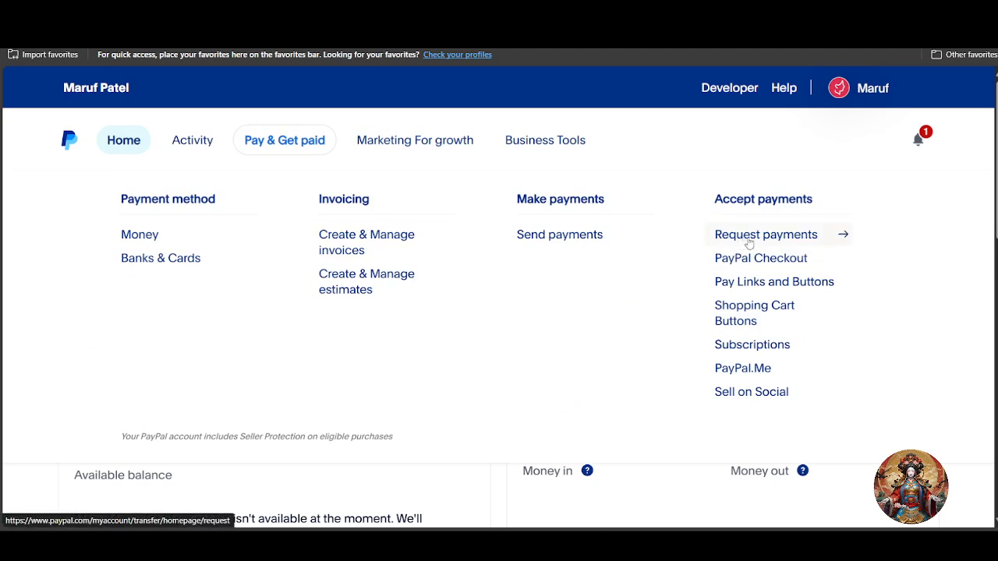
left_click(786, 285)
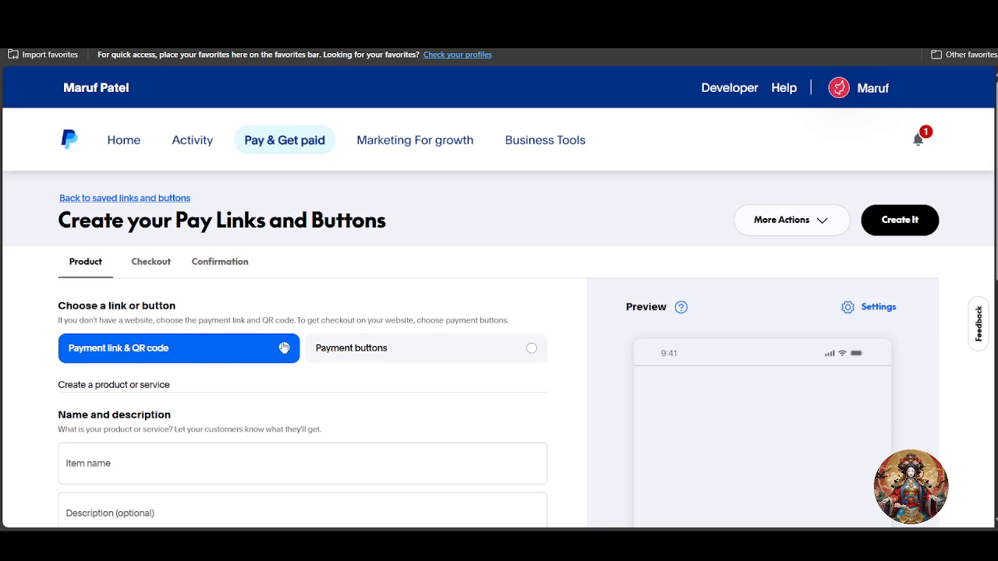
Step: Choose payment buttons as the checkout type and review their preview
left_click(363, 350)
scroll(413, 363, "down", 2)
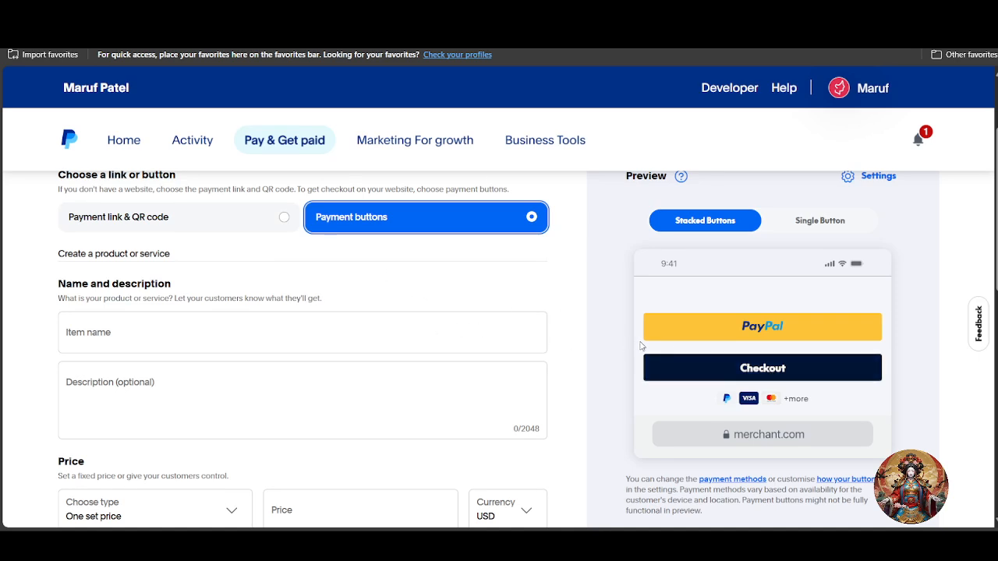
scroll(640, 346, "up", 1)
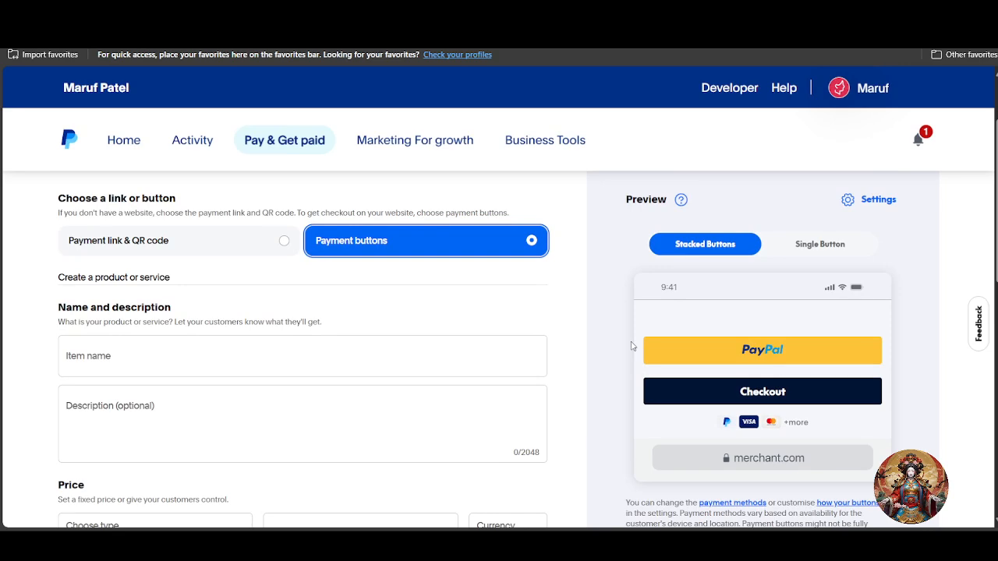
scroll(640, 397, "up", 2)
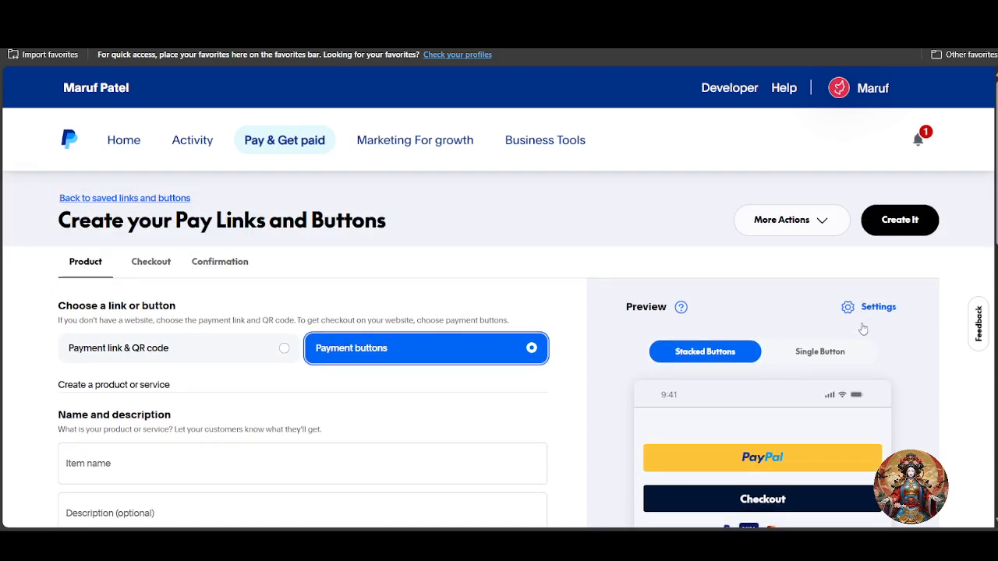
Step: Open the pay links and buttons settings and turn on showing the business name at checkout
left_click(882, 309)
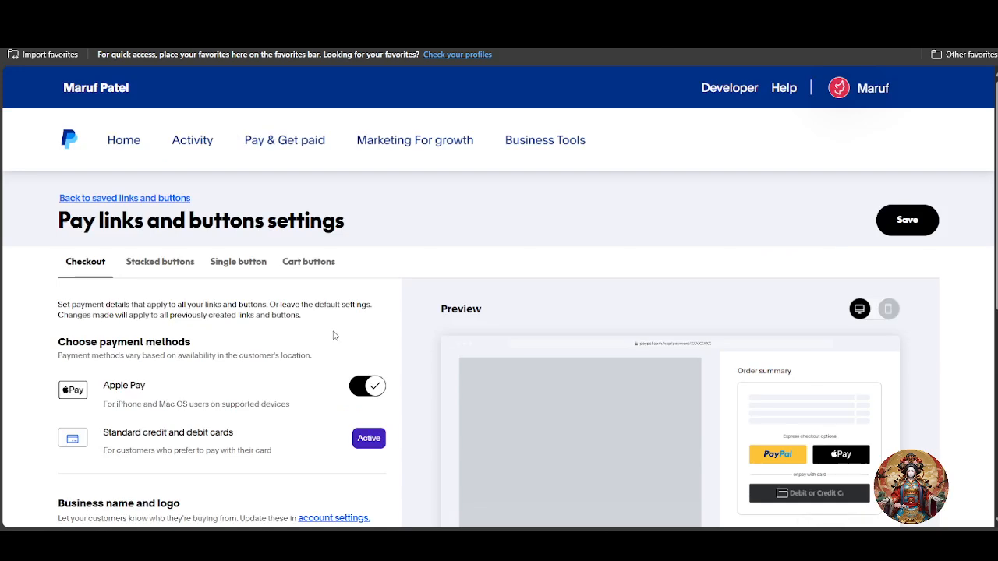
scroll(261, 386, "down", 2)
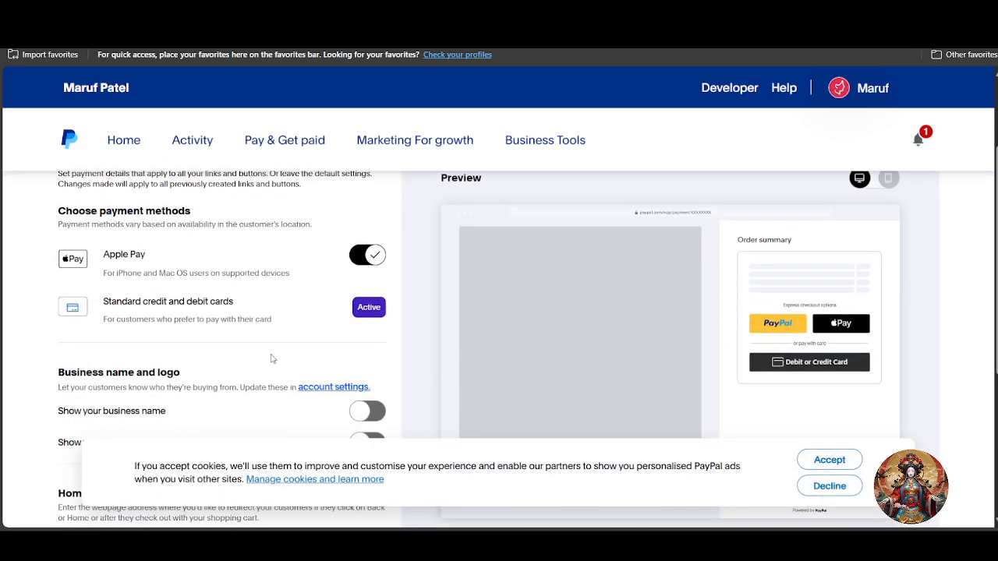
scroll(271, 366, "down", 2)
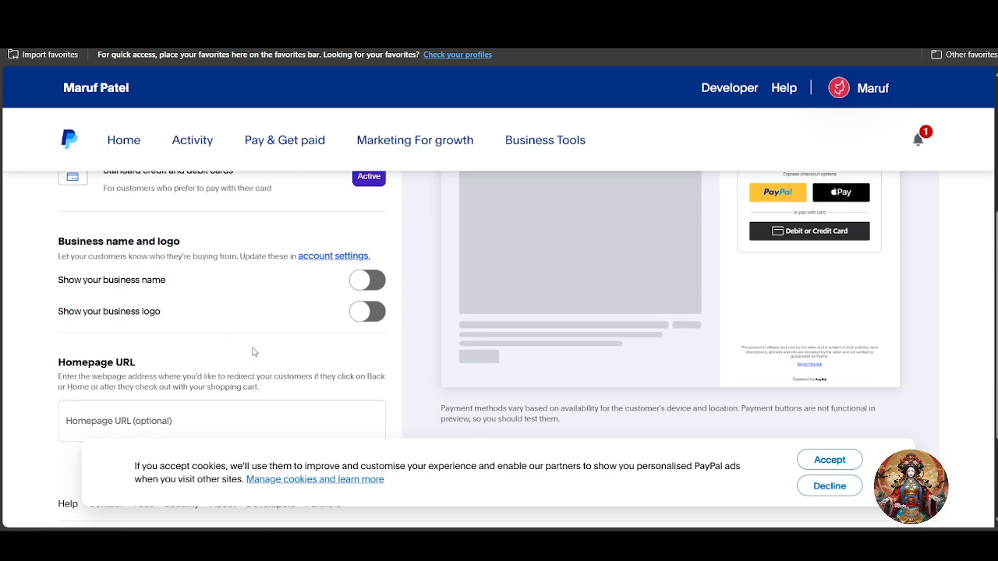
left_click_drag(125, 280, 322, 288)
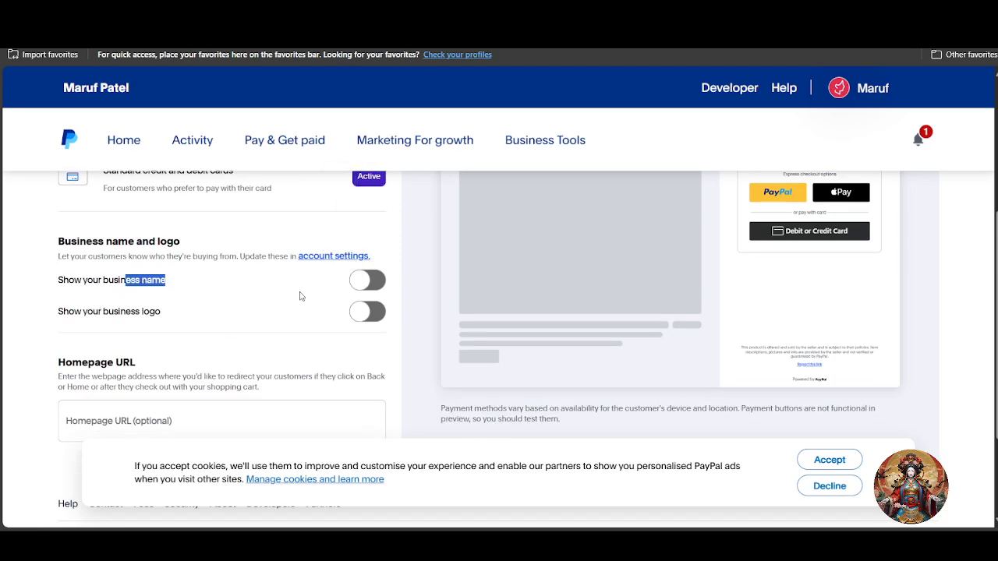
scroll(374, 345, "up", 2)
scroll(373, 346, "down", 1)
left_click(374, 348)
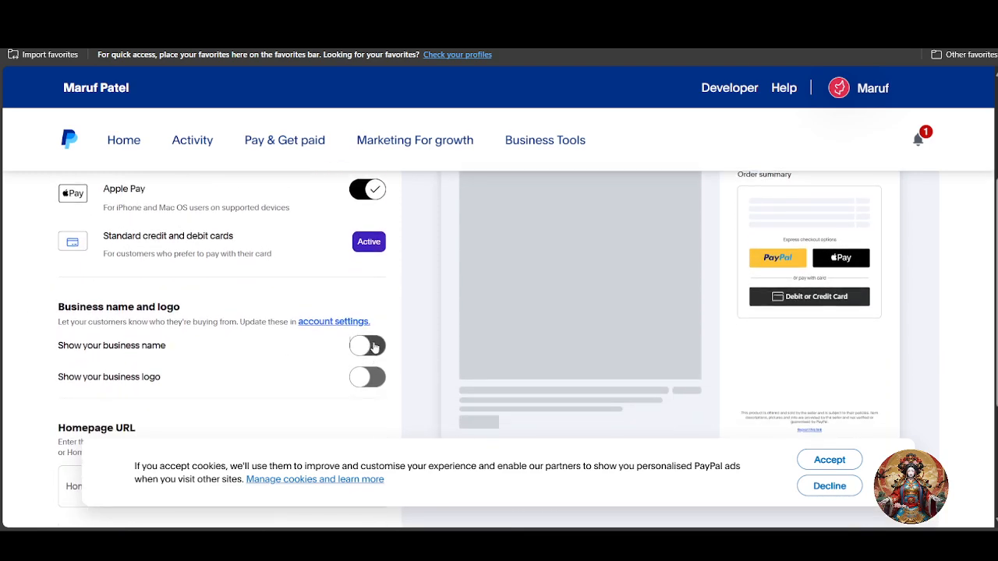
Step: Turn on showing the business logo in the checkout settings
scroll(325, 367, "down", 1)
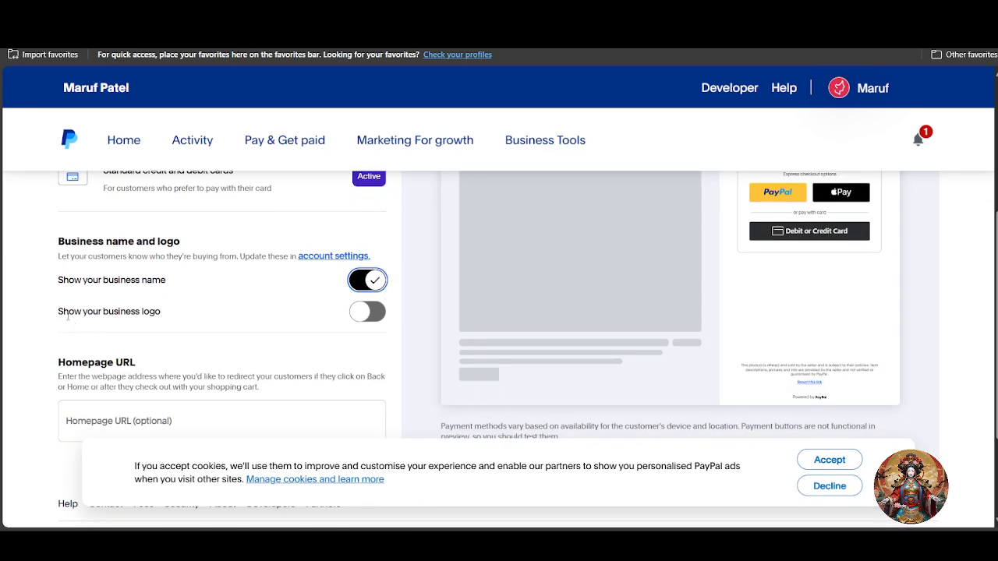
left_click_drag(56, 311, 156, 312)
left_click(371, 312)
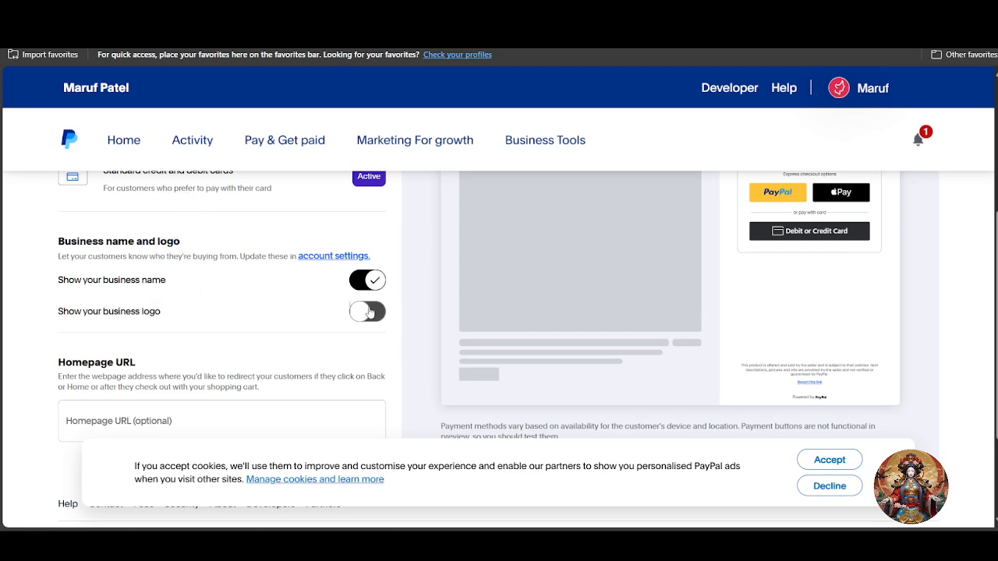
Step: Examine the optional homepage URL setting that controls where customers are redirected after checkout
scroll(319, 343, "down", 2)
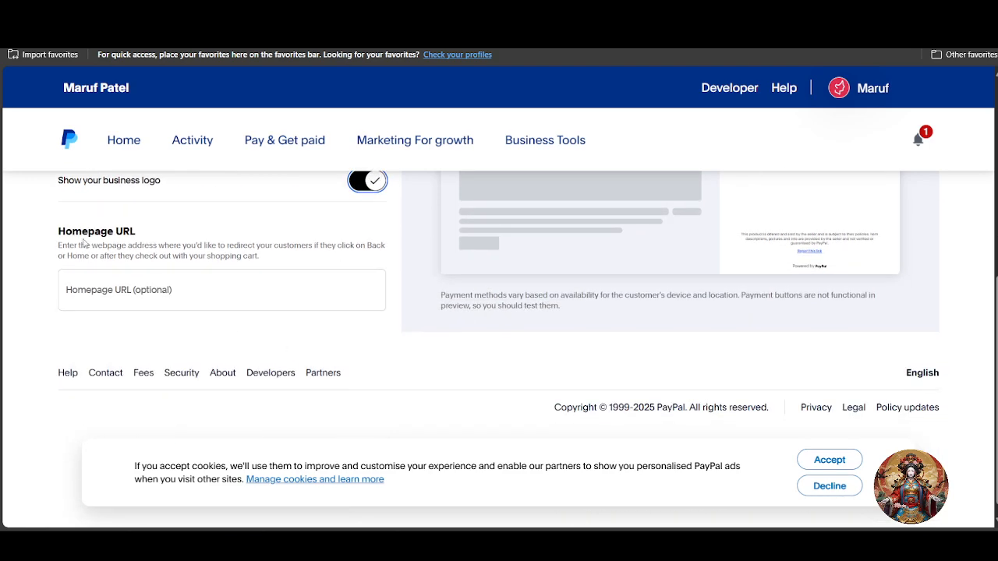
left_click_drag(49, 252, 282, 247)
left_click(127, 282)
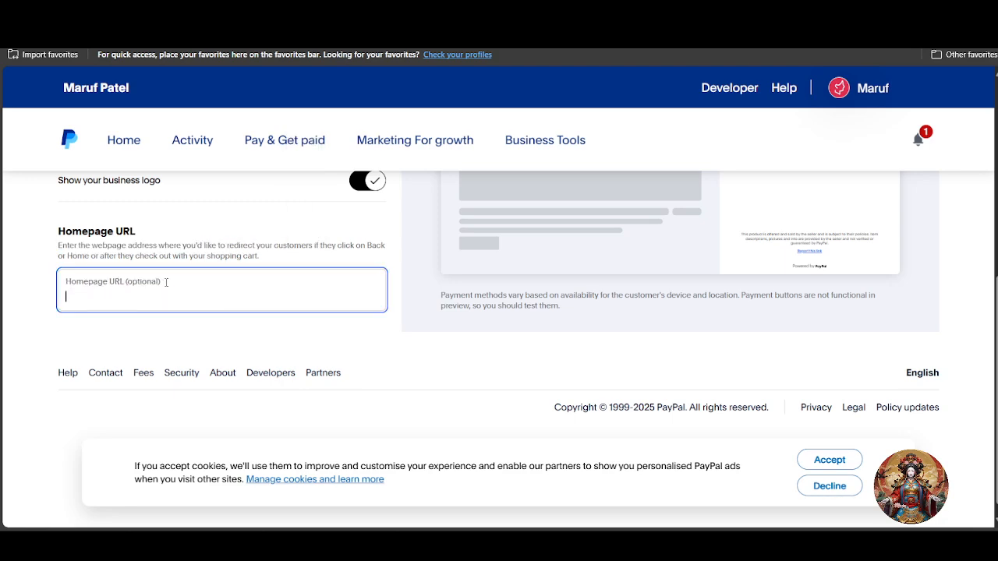
scroll(126, 283, "up", 2)
scroll(126, 282, "down", 2)
scroll(127, 282, "up", 8)
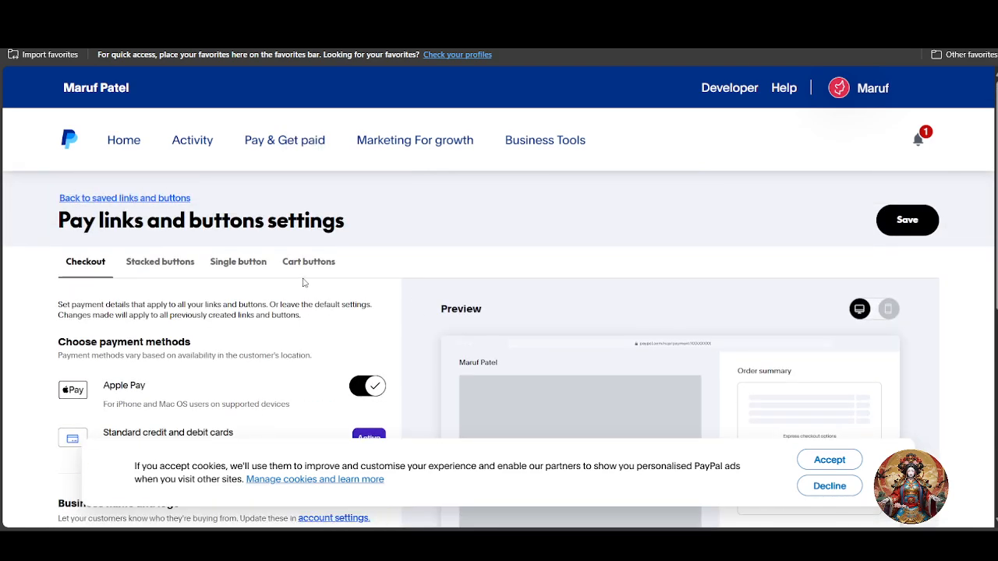
Step: Review the appearance settings for stacked, single and cart buttons, including layout, shape, size and colour
left_click(164, 263)
scroll(257, 312, "down", 4)
scroll(275, 337, "down", 2)
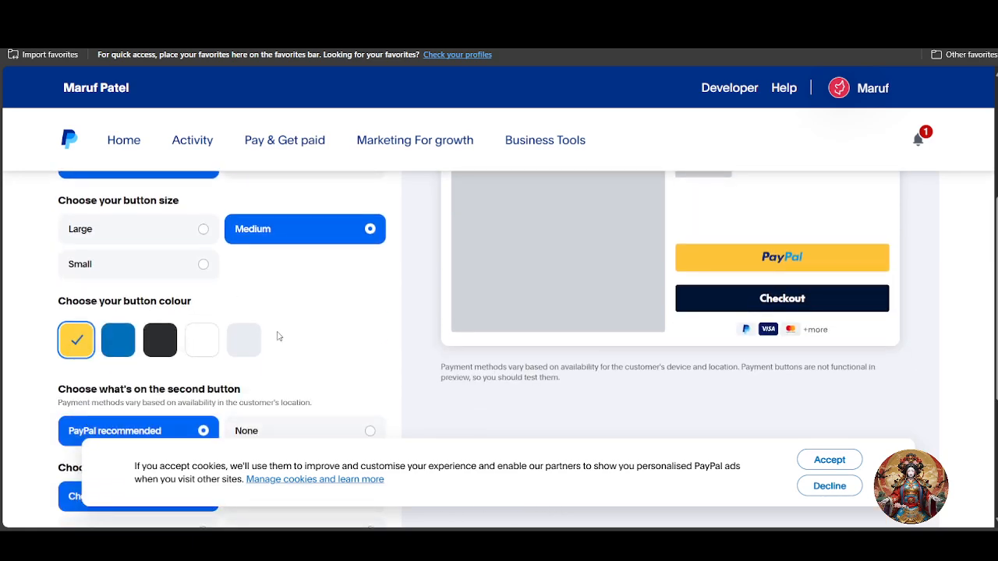
scroll(272, 337, "up", 5)
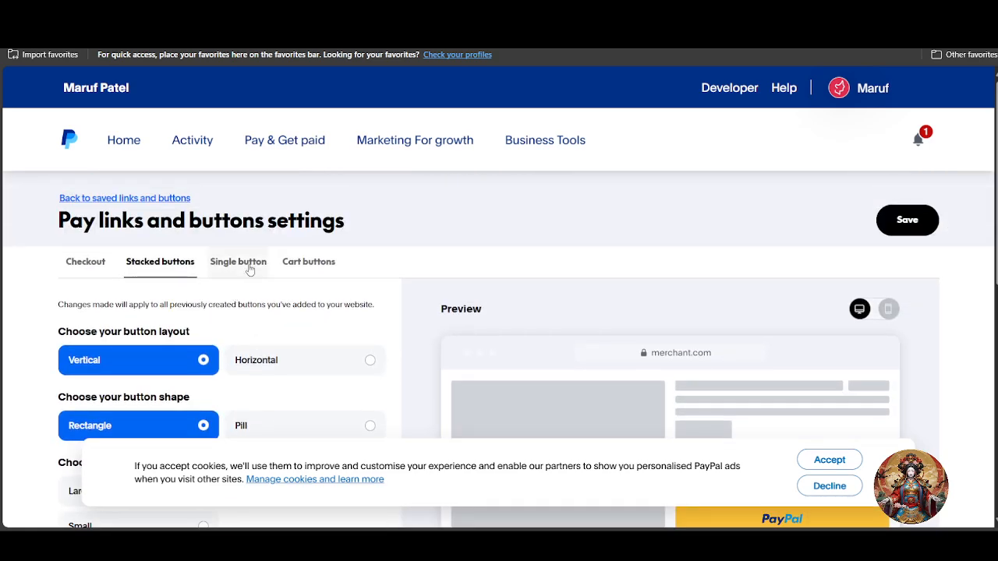
left_click(242, 261)
scroll(272, 334, "down", 3)
scroll(303, 365, "up", 2)
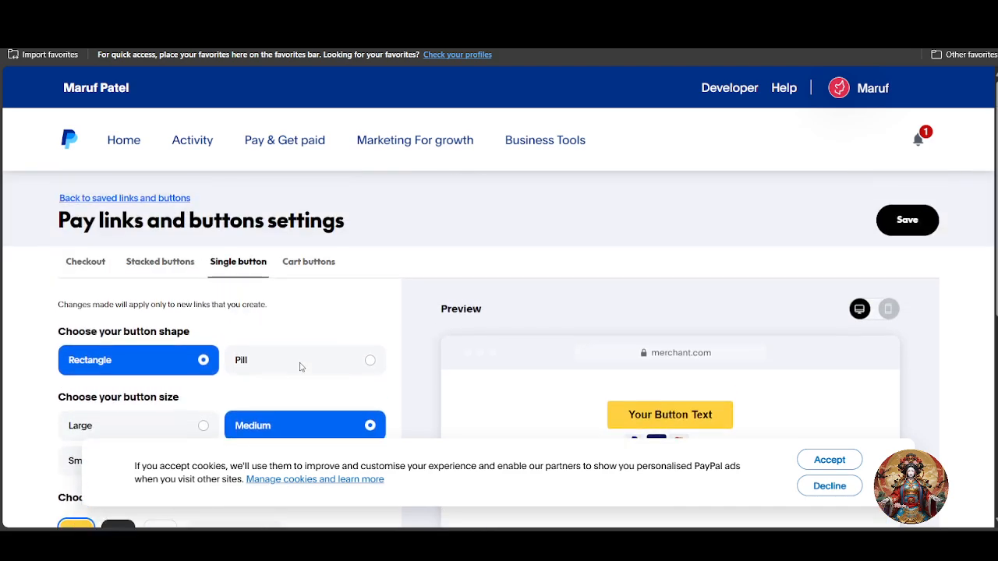
left_click(312, 261)
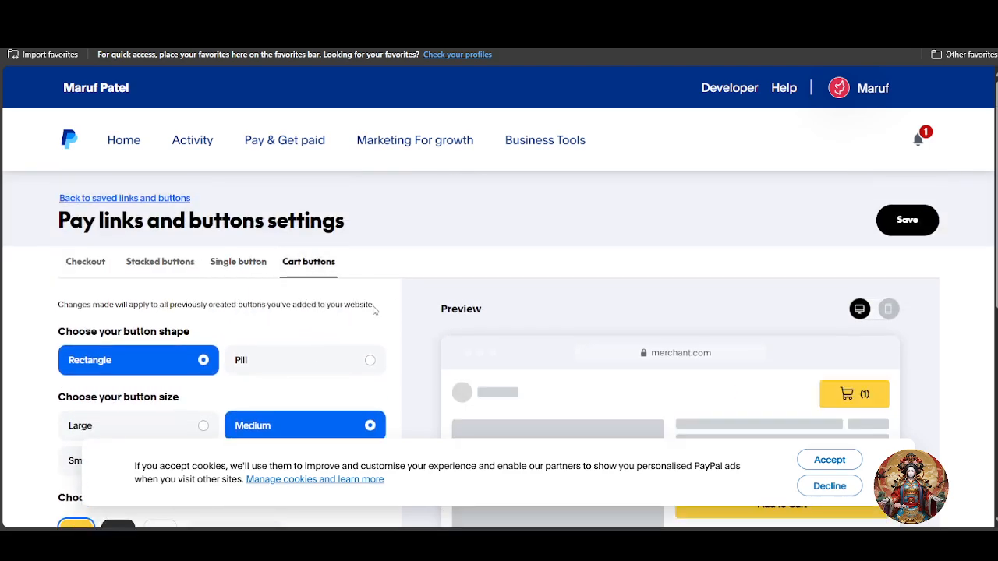
scroll(379, 323, "down", 3)
scroll(337, 350, "up", 3)
left_click(454, 222)
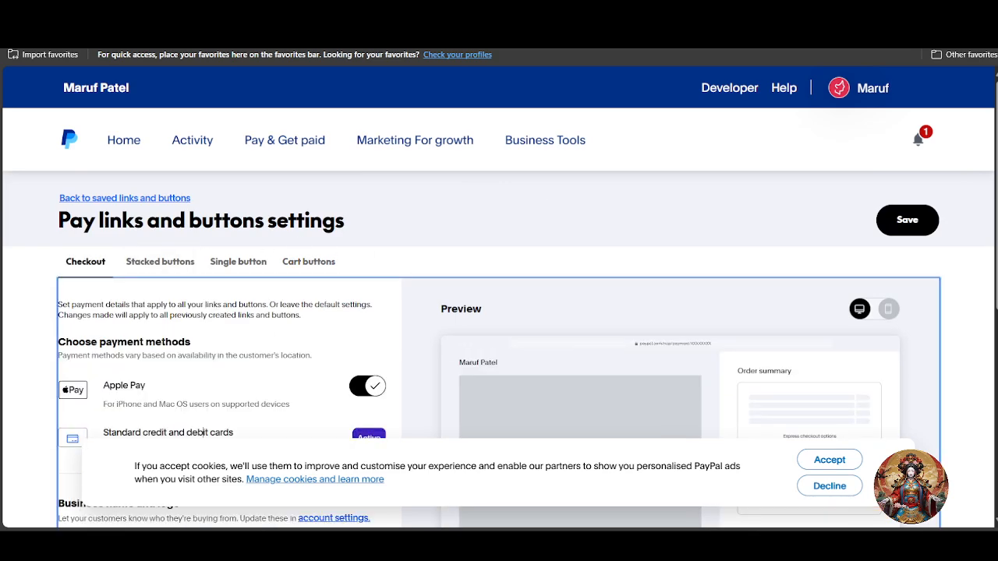
Step: Return to the payment button creation form and enter "iteam" as the item name
left_click(624, 16)
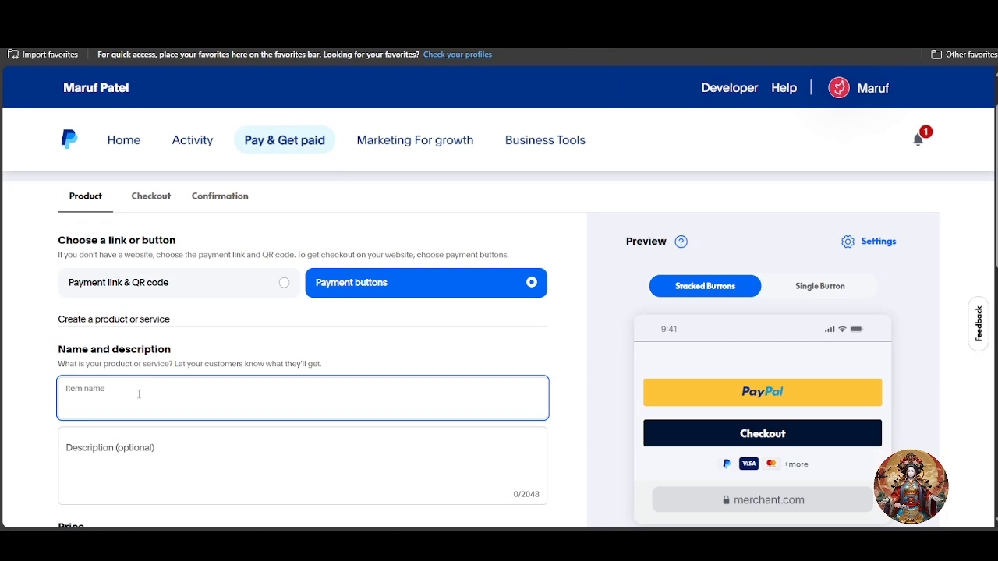
scroll(153, 342, "down", 1)
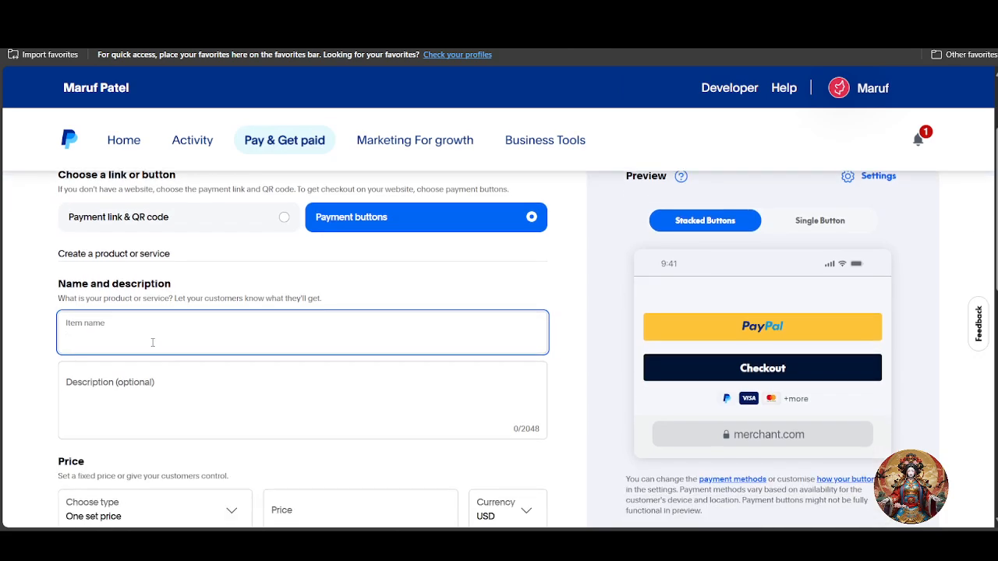
type("iteam")
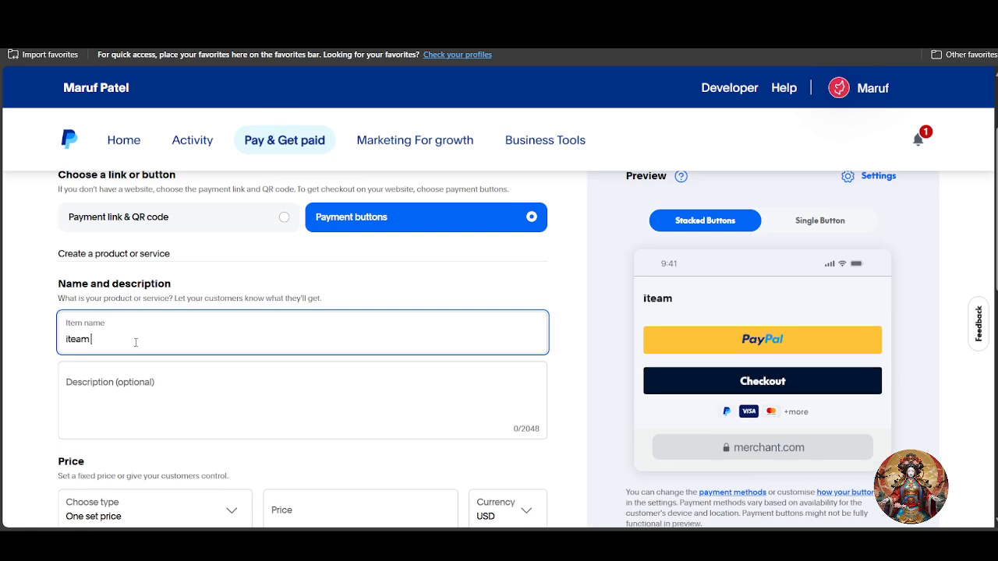
Step: Replace the item name with "video editing"
scroll(95, 339, "down", 1)
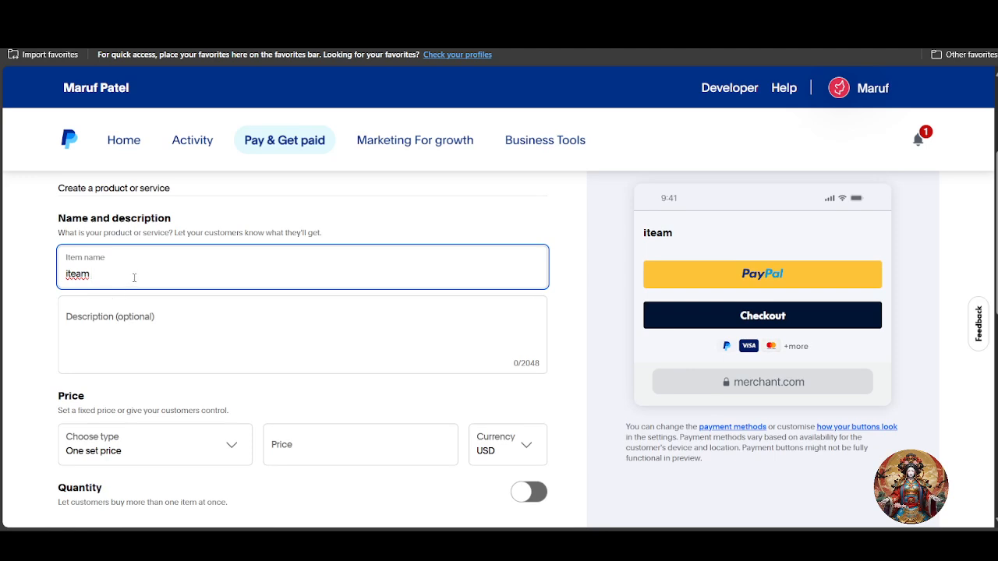
left_click_drag(133, 279, 1, 280)
type("vid")
key("BackSpace")
type("deo editing")
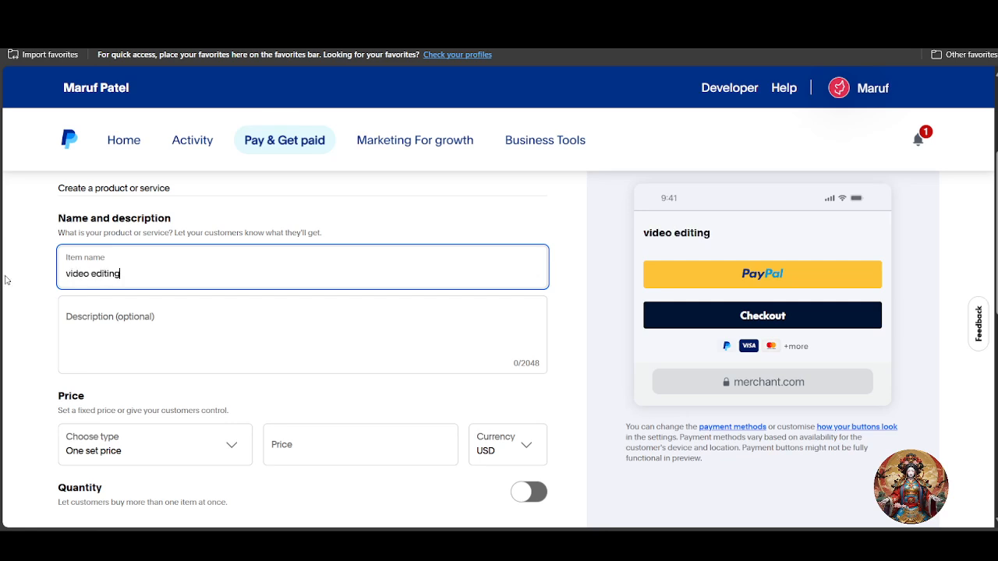
Step: Enter "video editing" as the item's optional description
left_click(106, 316)
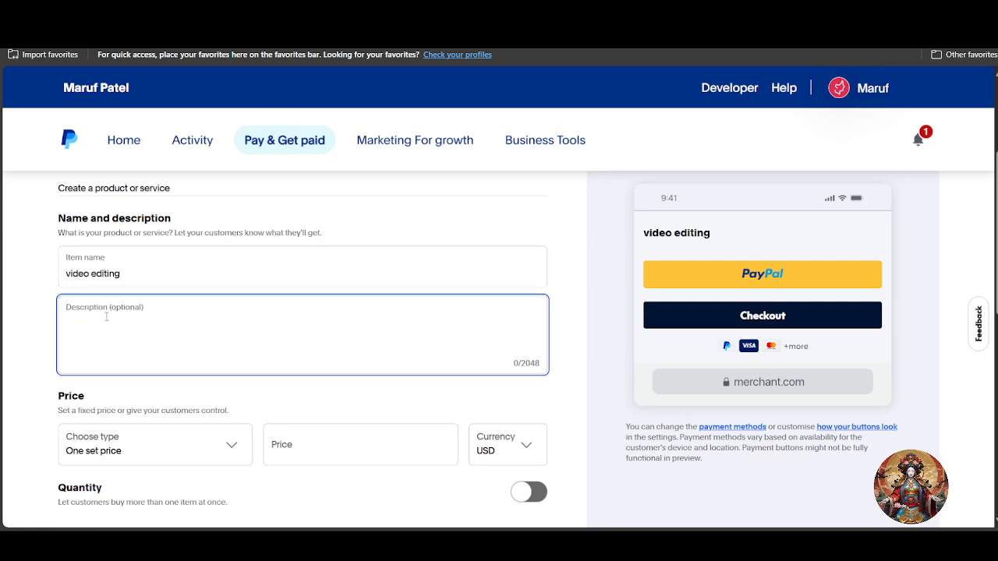
scroll(166, 329, "up", 3)
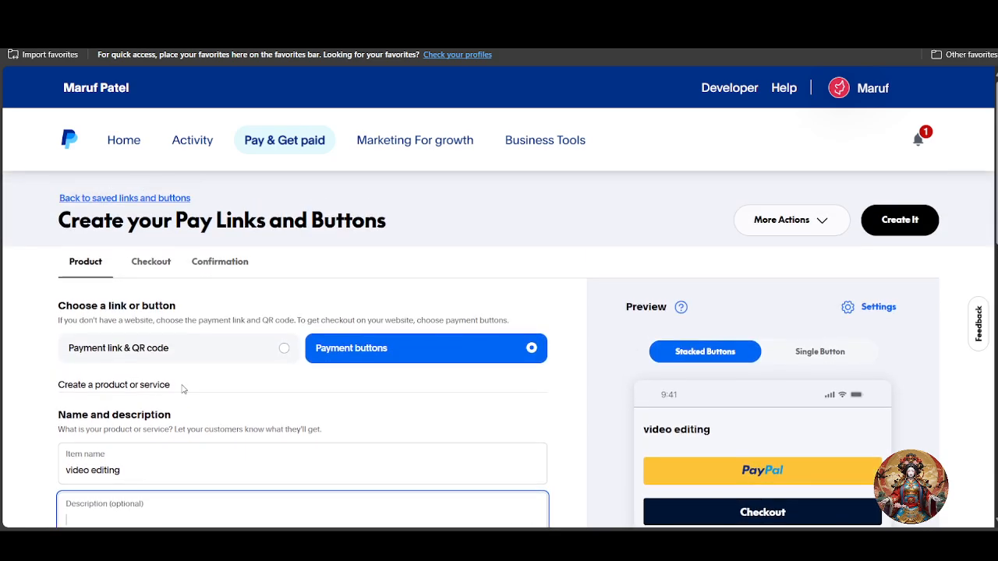
scroll(182, 390, "down", 3)
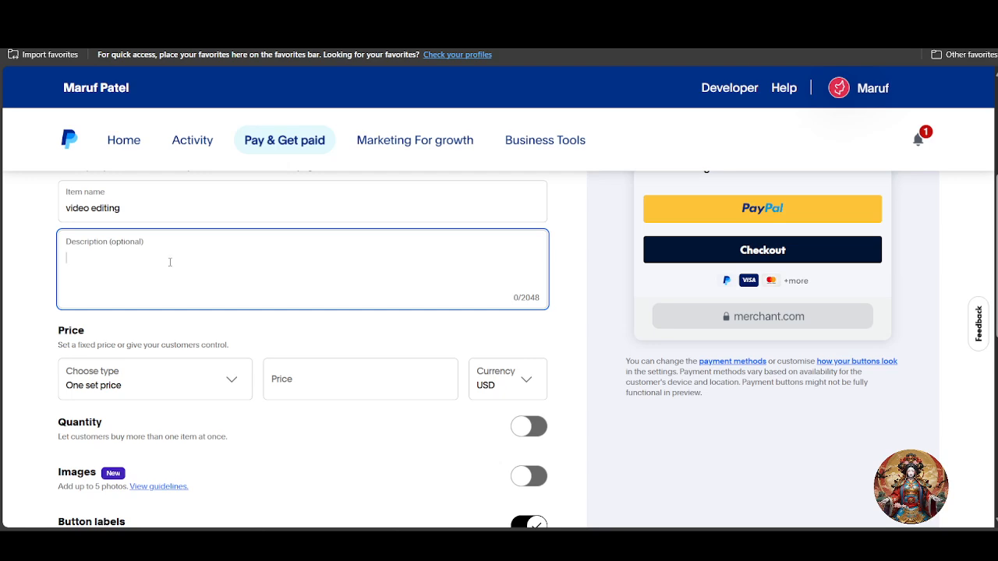
type("video editing")
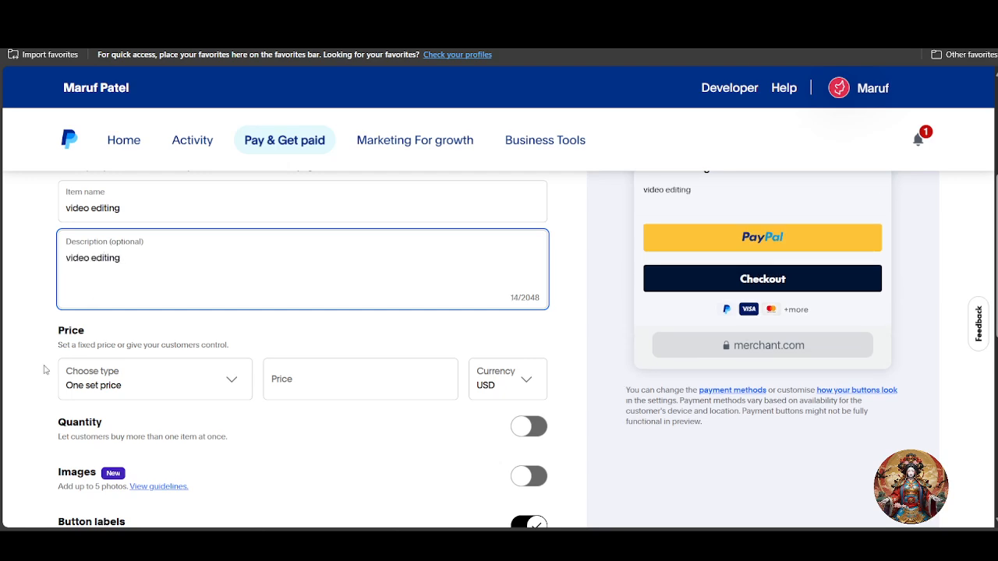
Step: Try the Customer set price type with "zz" as the amount field label, and clear that label again
scroll(114, 373, "up", 3)
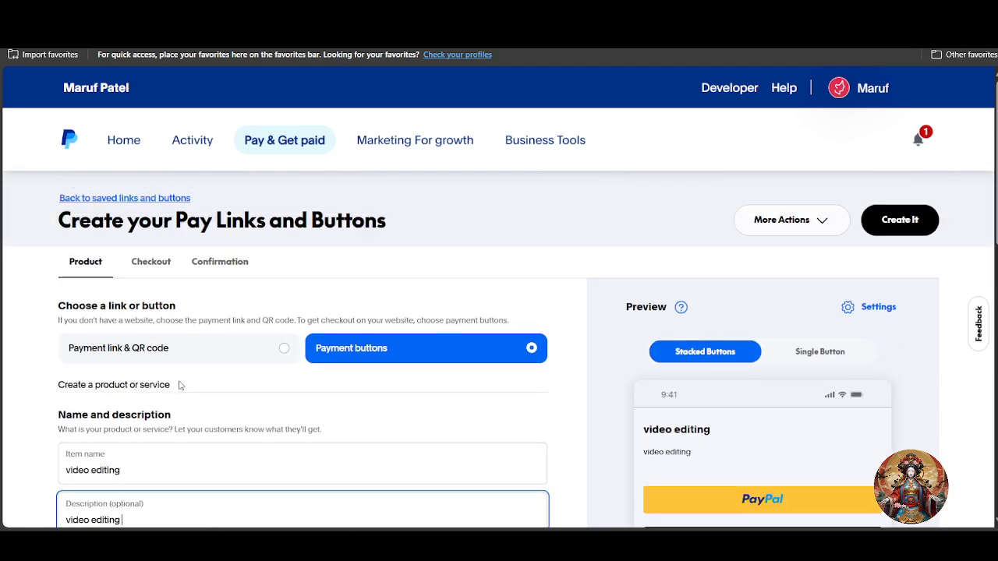
scroll(179, 383, "down", 3)
left_click(162, 393)
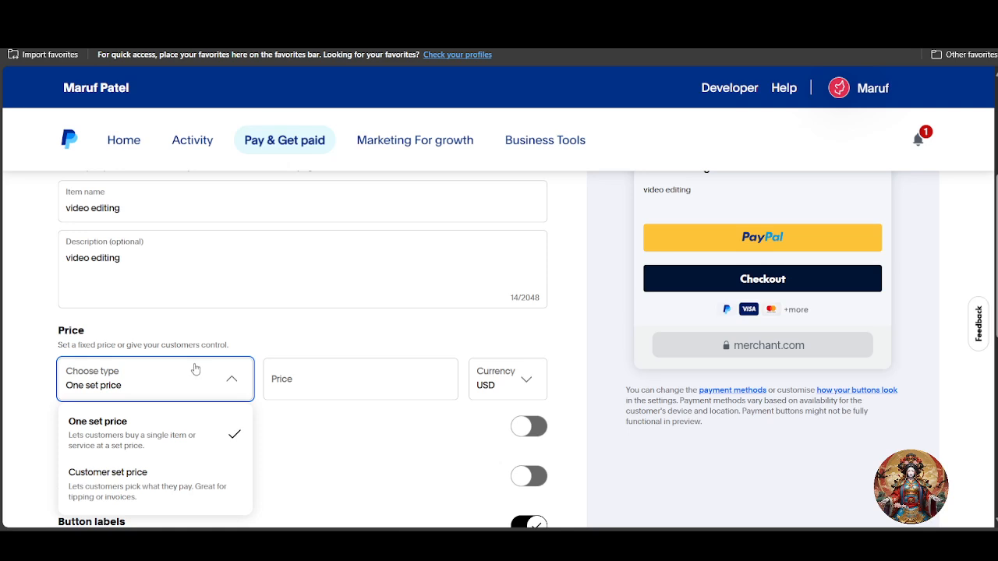
scroll(211, 383, "down", 1)
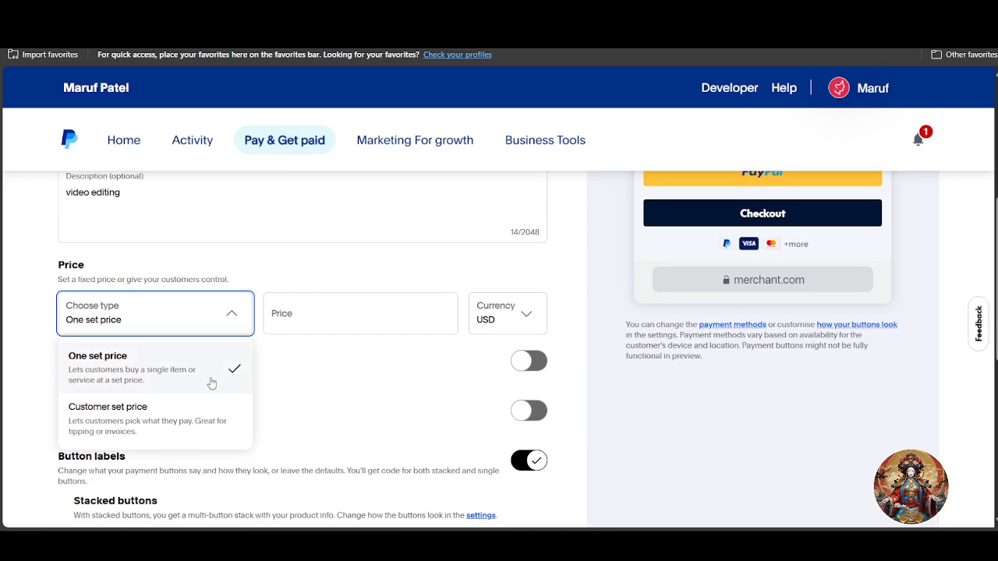
left_click(167, 418)
left_click(315, 315)
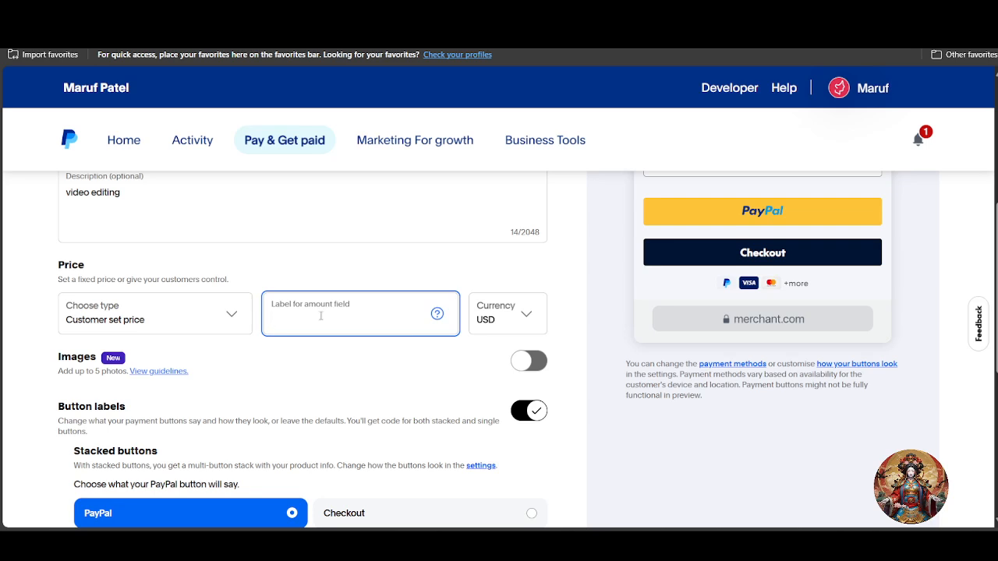
type("zz")
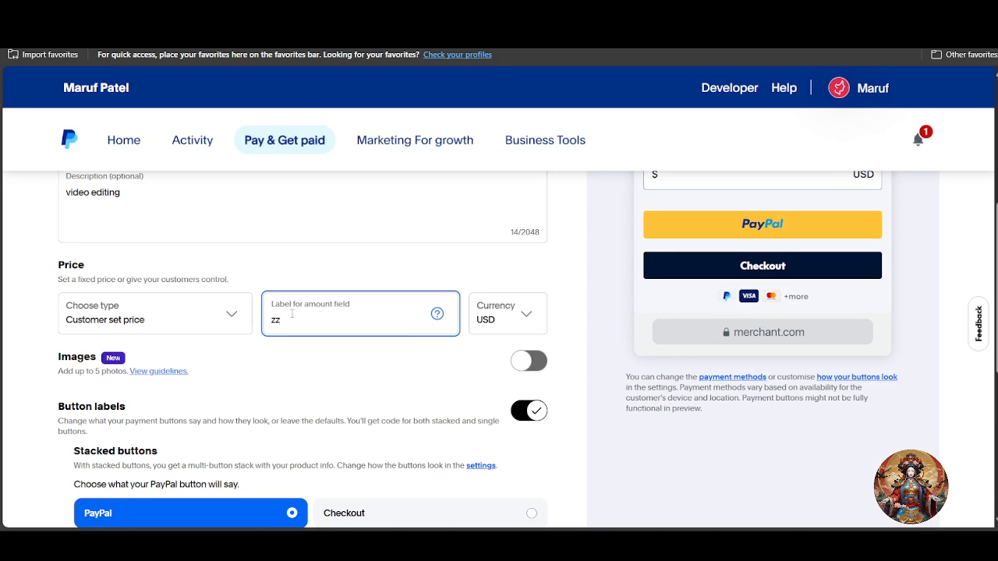
key("BackSpace")
key("BackSpace")
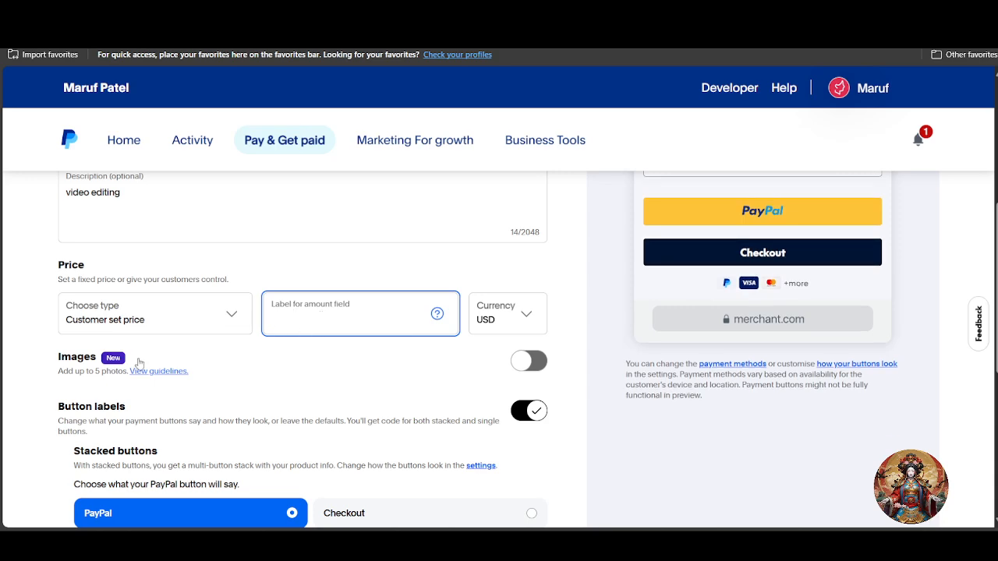
Step: Switch the price type to One set price and set the price to $500
left_click(144, 323)
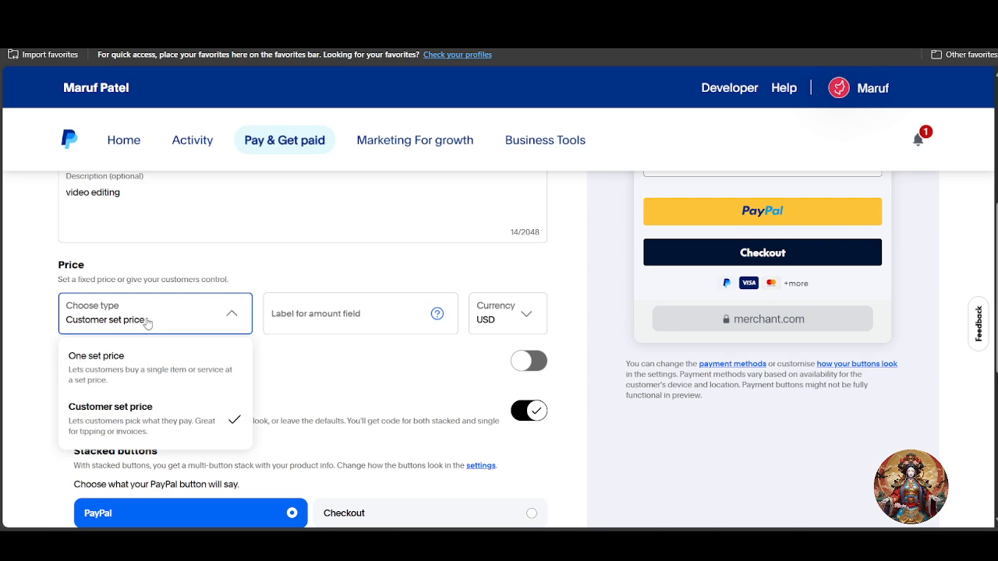
left_click(142, 364)
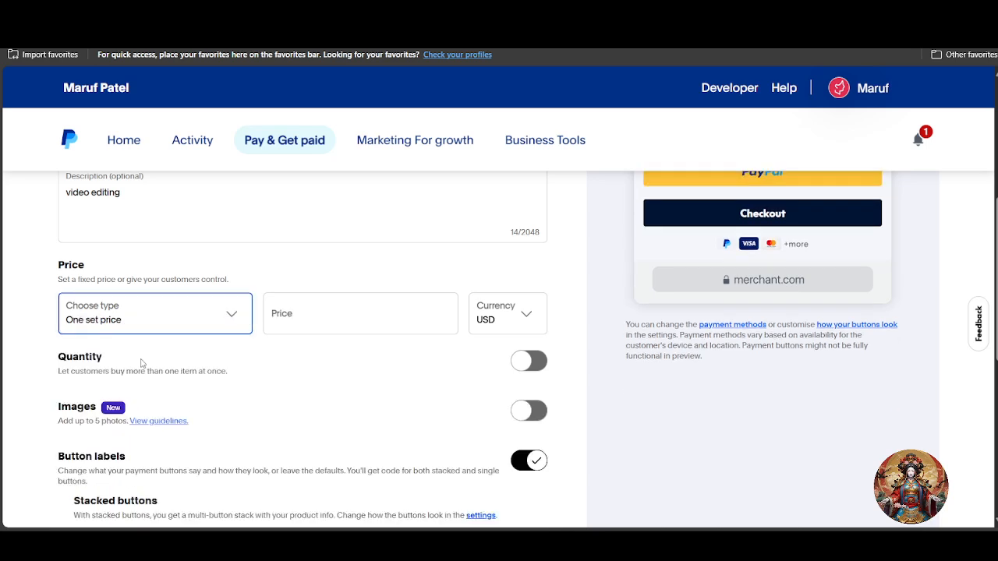
left_click(346, 309)
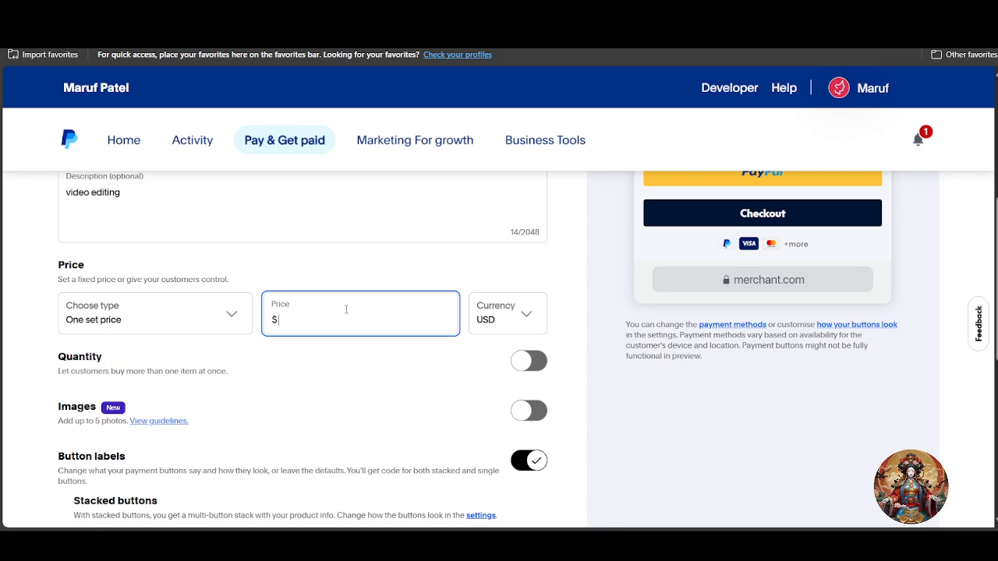
type("500")
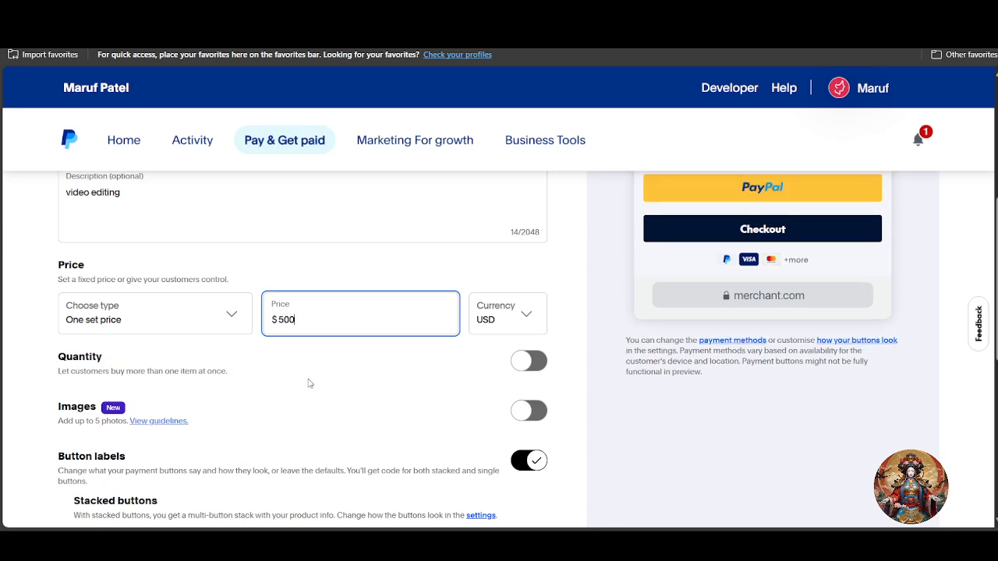
scroll(307, 382, "up", 1)
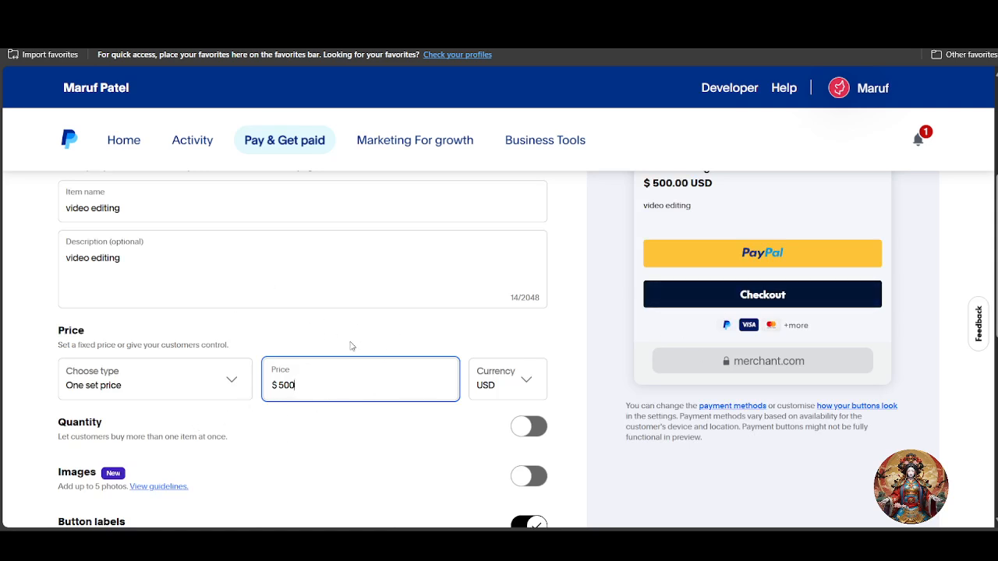
Step: Set the price type to Customer set price and enter 100 as the label for the amount field
left_click(183, 397)
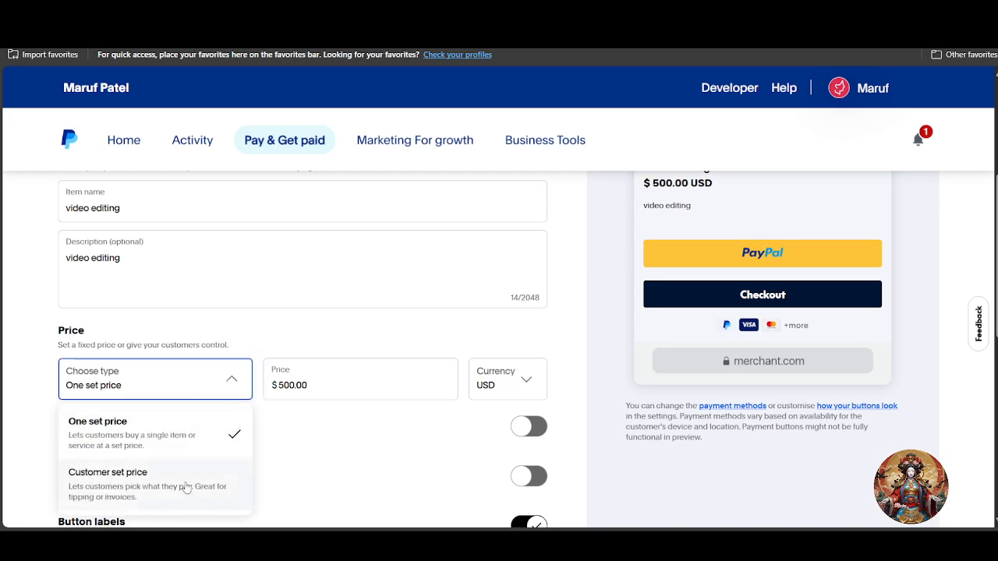
scroll(187, 485, "down", 1)
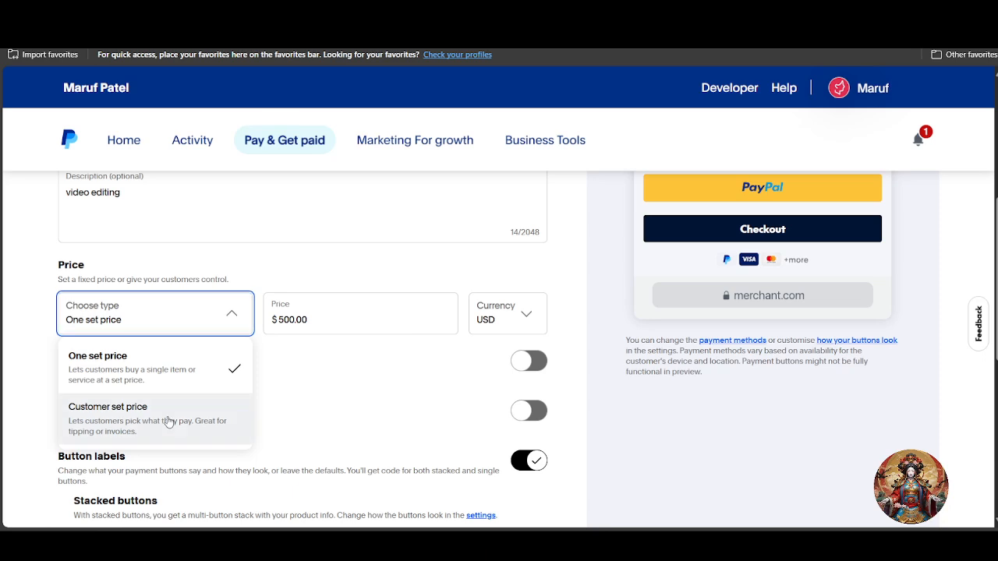
left_click(168, 422)
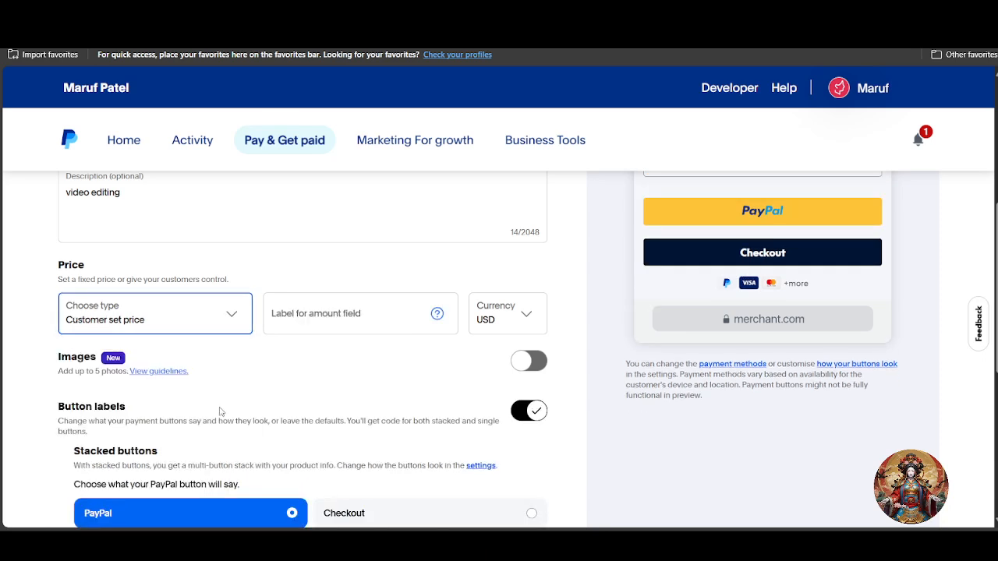
left_click(315, 302)
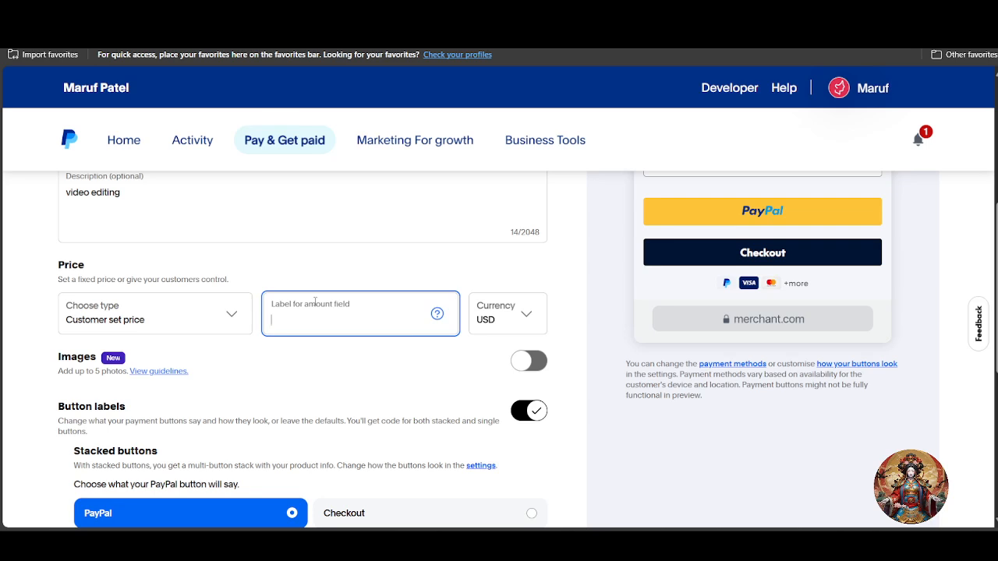
type("100")
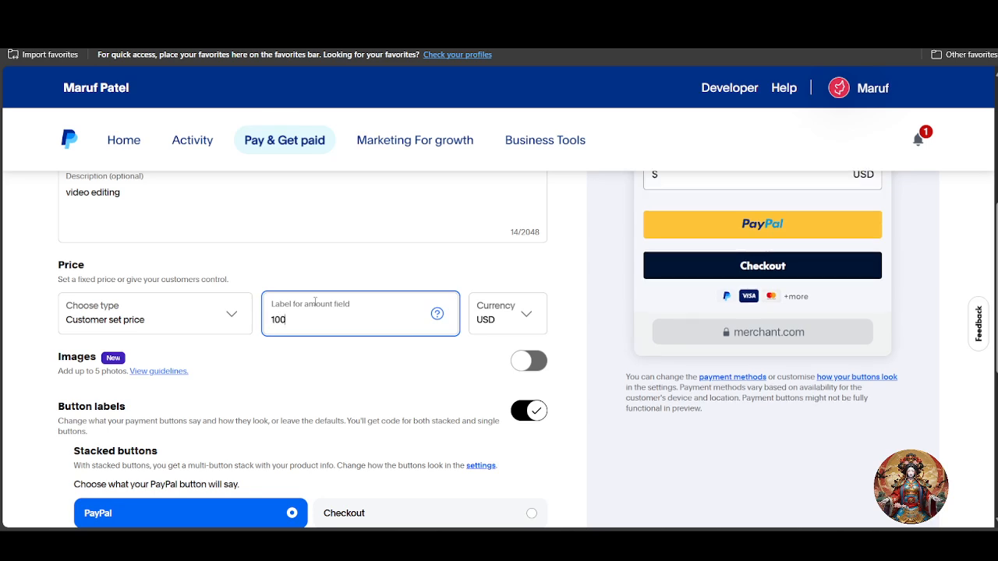
left_click(350, 359)
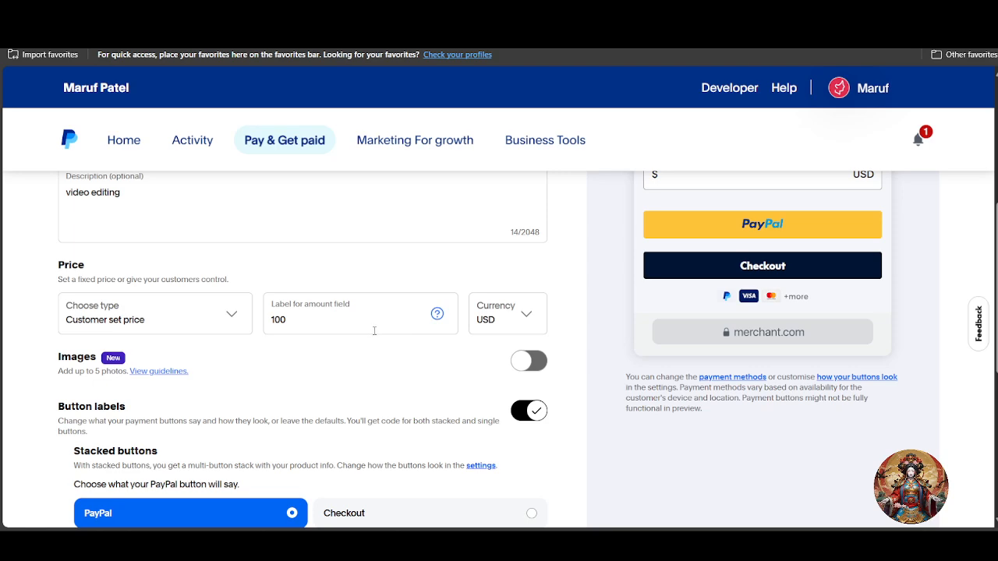
Step: Create the payment button and copy its Part 1 HTML code for the website's head section
scroll(436, 313, "up", 5)
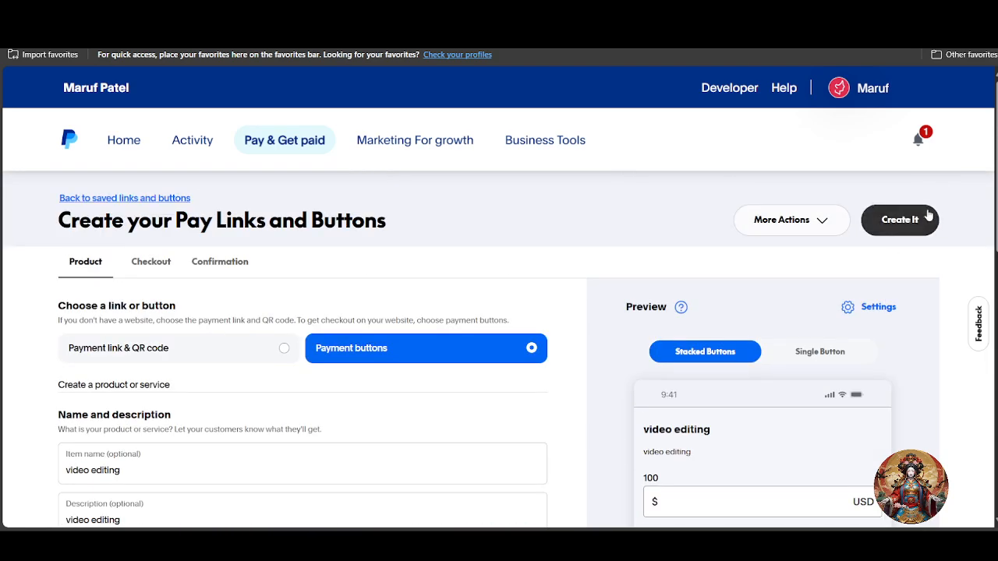
left_click(916, 222)
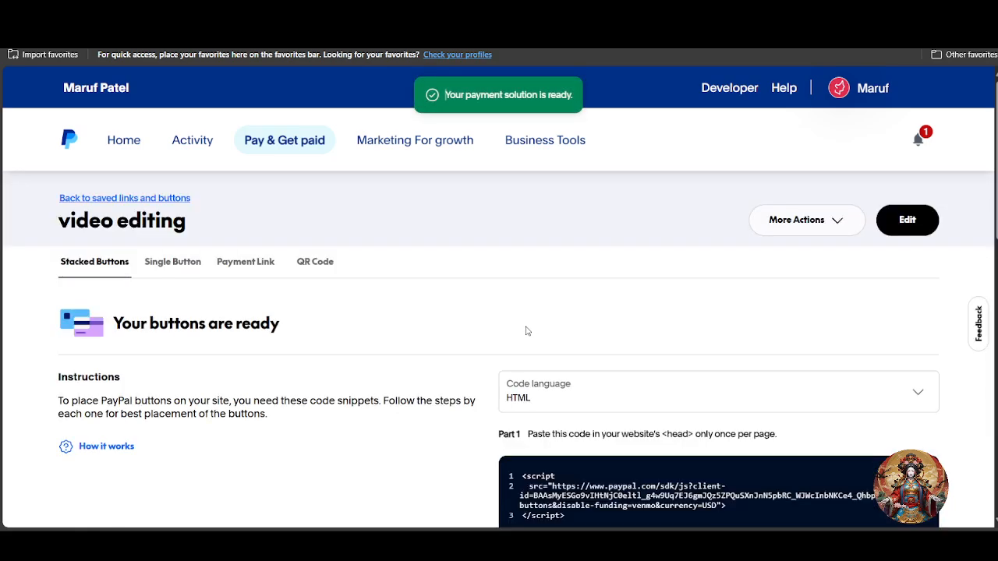
scroll(603, 352, "down", 2)
scroll(735, 452, "down", 3)
scroll(721, 448, "up", 3)
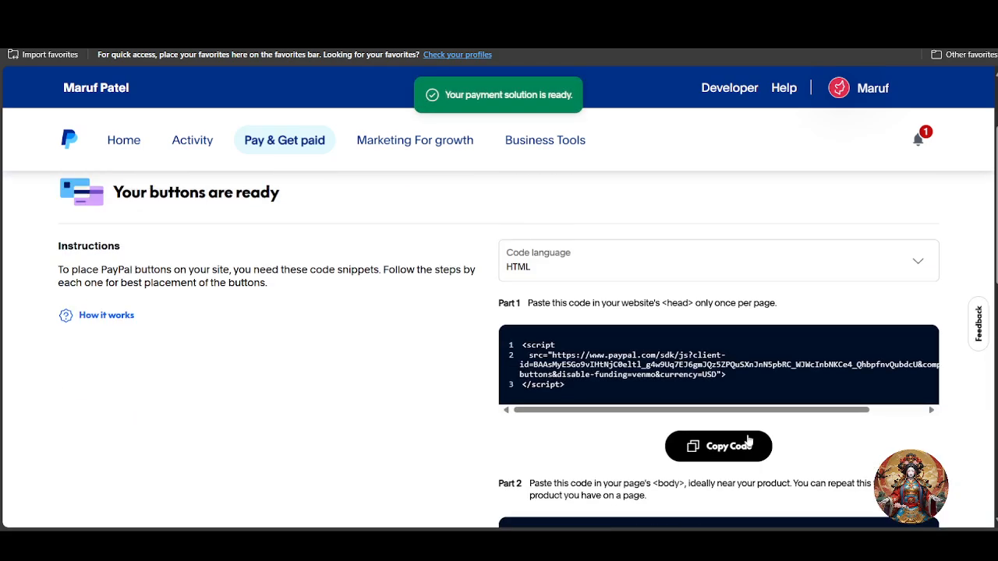
scroll(750, 429, "down", 2)
scroll(753, 429, "up", 3)
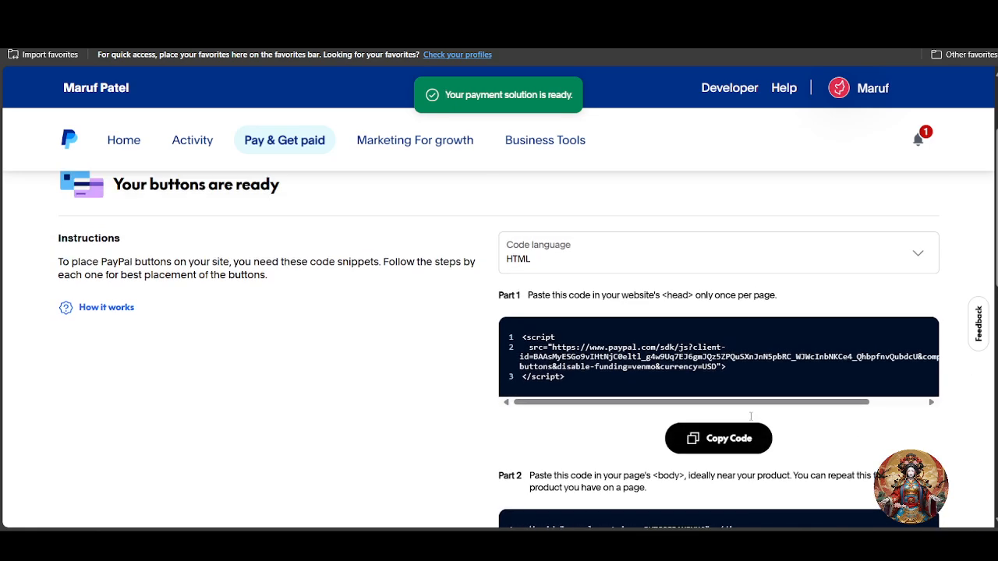
scroll(725, 468, "down", 2)
left_click(718, 382)
Step: Show the payment link version of the video editing product and copy its product link
scroll(718, 374, "down", 5)
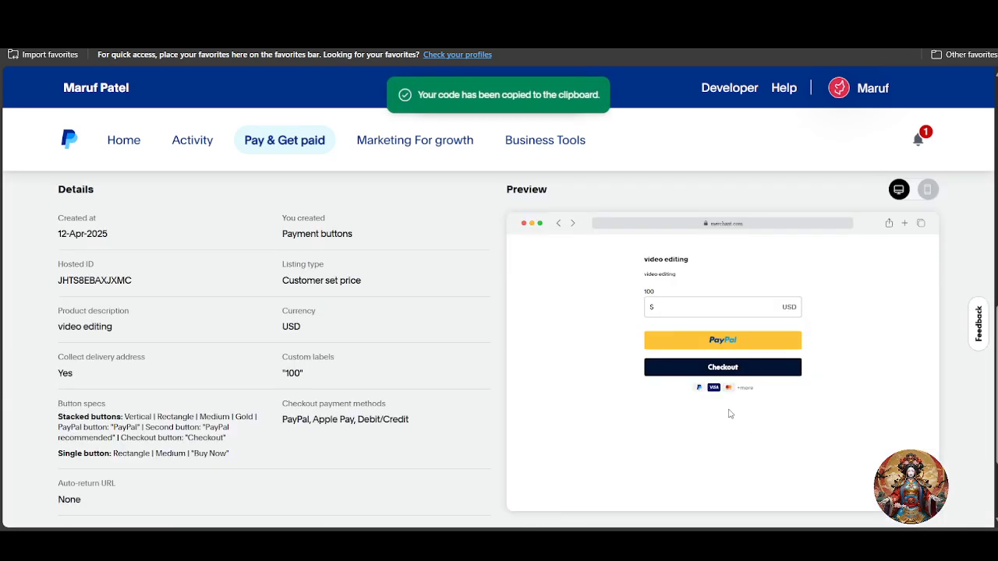
scroll(715, 348, "up", 2)
scroll(715, 348, "up", 8)
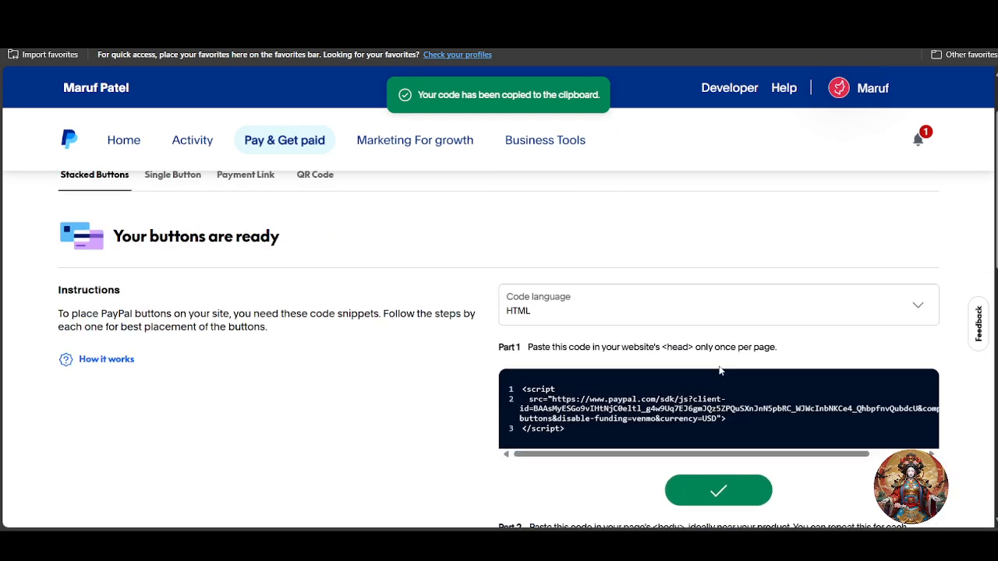
left_click(238, 265)
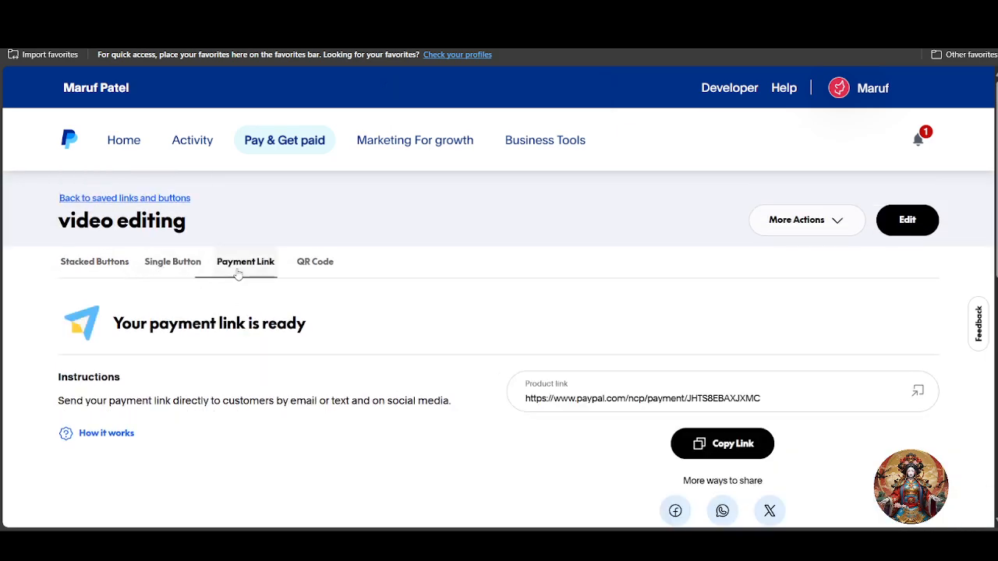
left_click(721, 445)
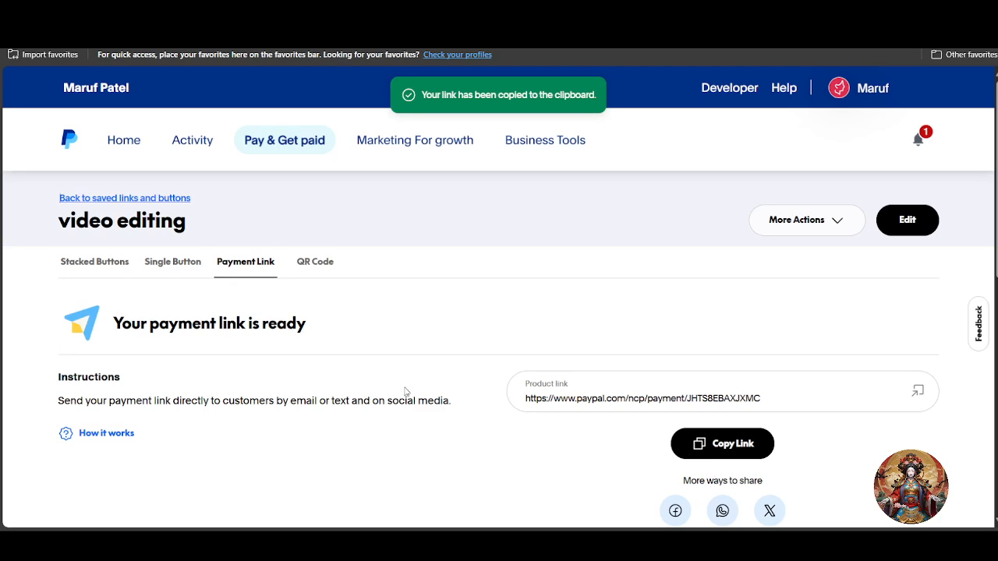
Step: Return to the PayPal home page and start creating a new item in Pay Links and Buttons
scroll(404, 392, "down", 3)
scroll(412, 394, "up", 1)
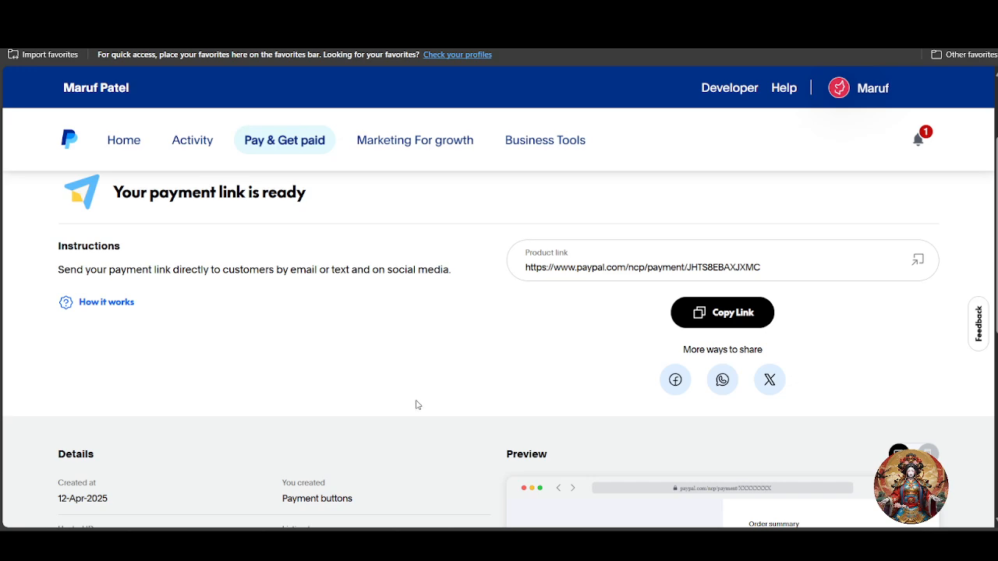
scroll(416, 405, "up", 2)
left_click(68, 265)
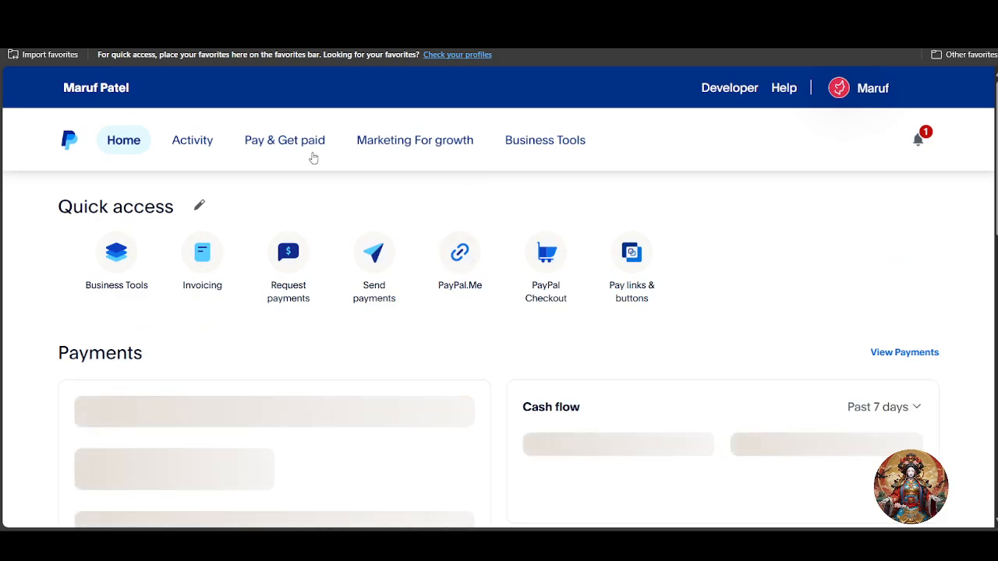
mouse_move(288, 142)
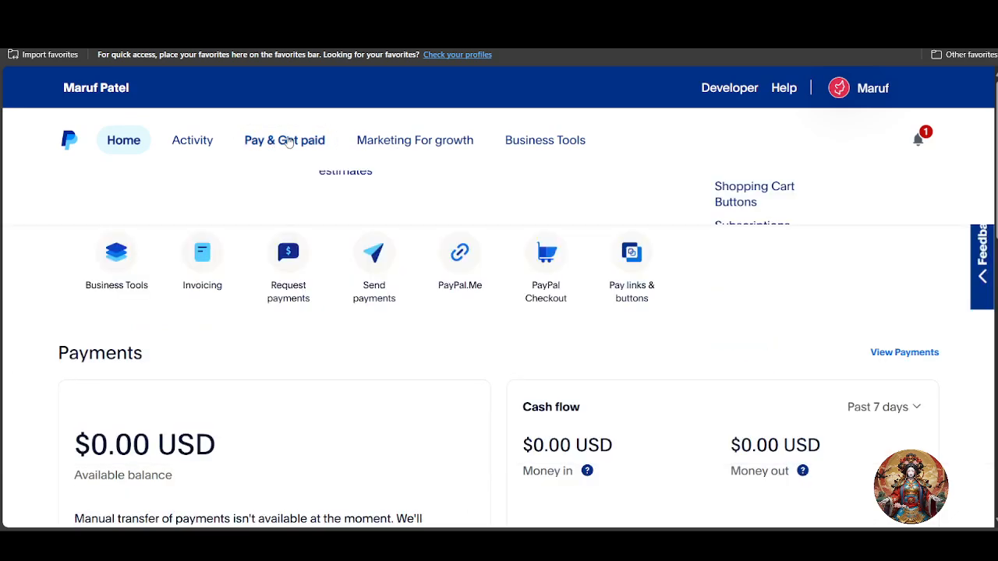
mouse_move(257, 140)
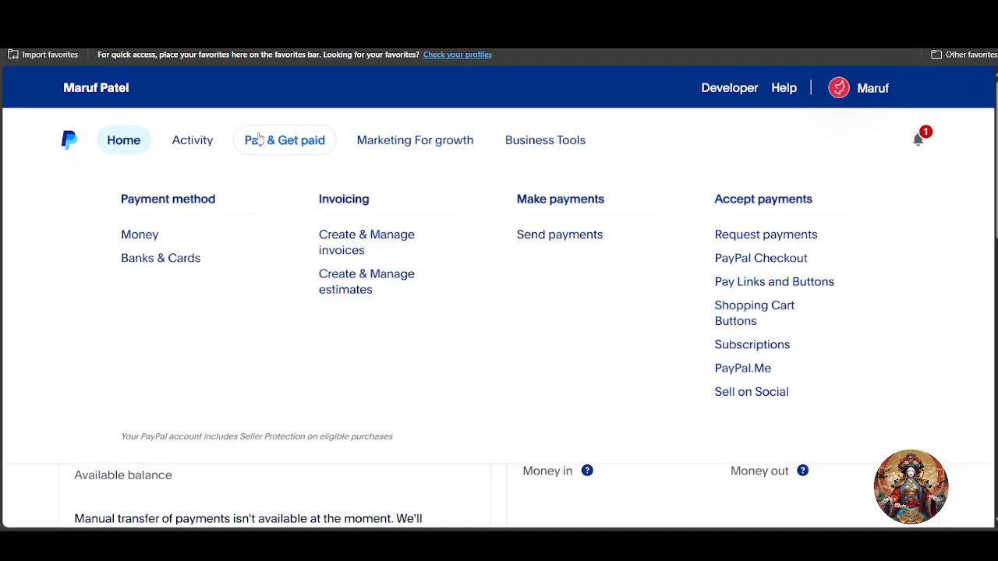
left_click(762, 286)
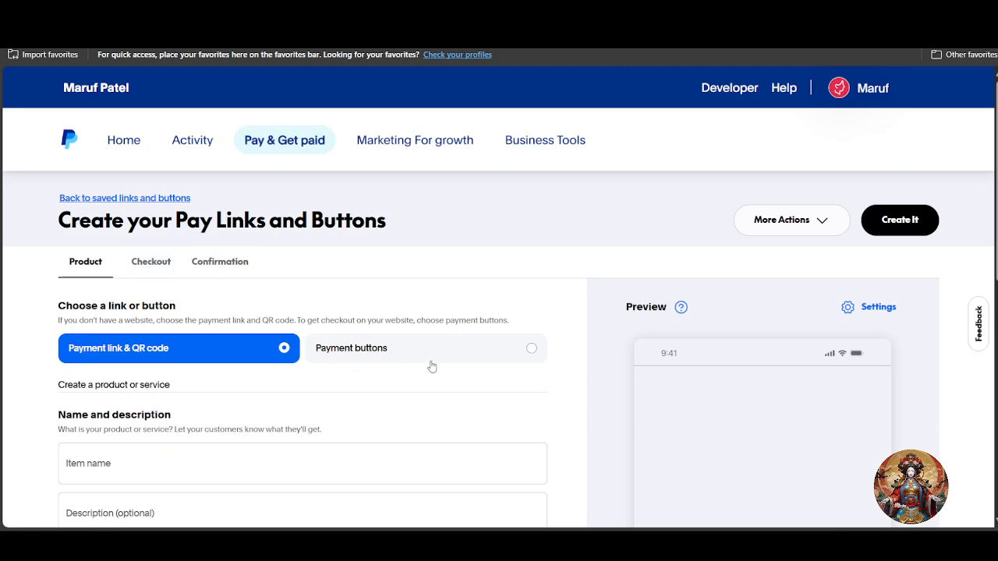
Step: Fill the new payment link with the saved entry for video editing, priced at $500
scroll(432, 366, "down", 2)
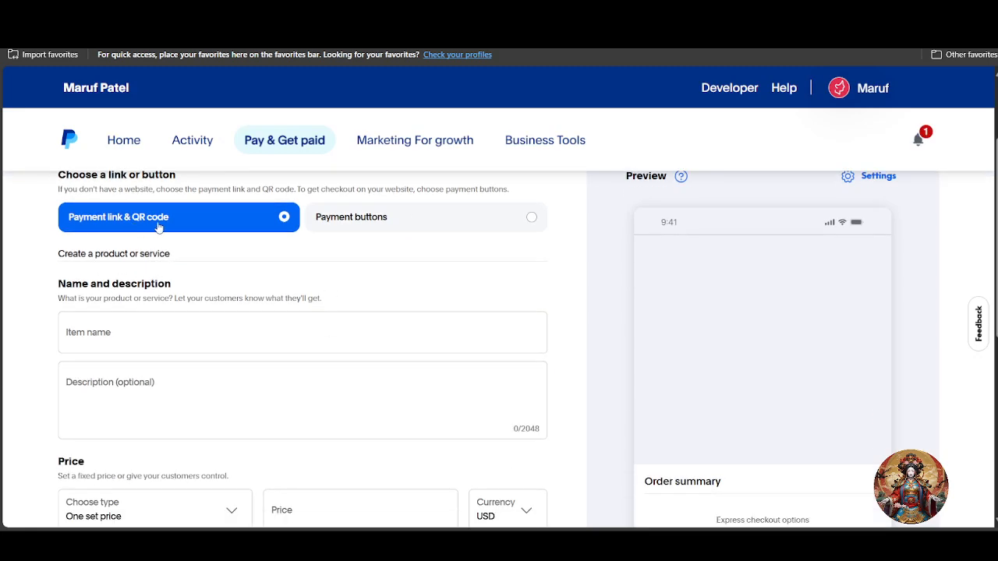
scroll(486, 325, "down", 5)
scroll(523, 330, "up", 4)
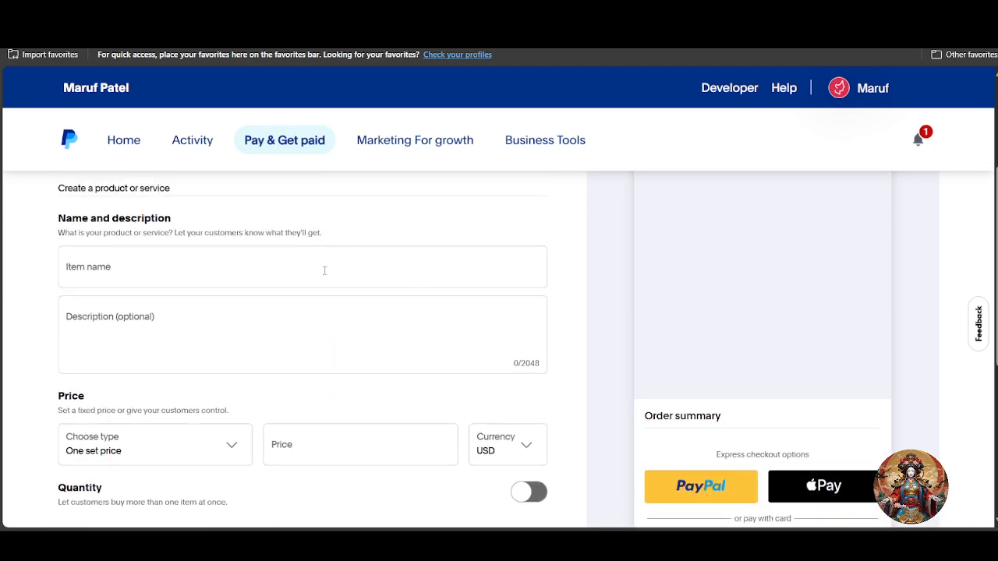
scroll(325, 271, "up", 3)
left_click(194, 462)
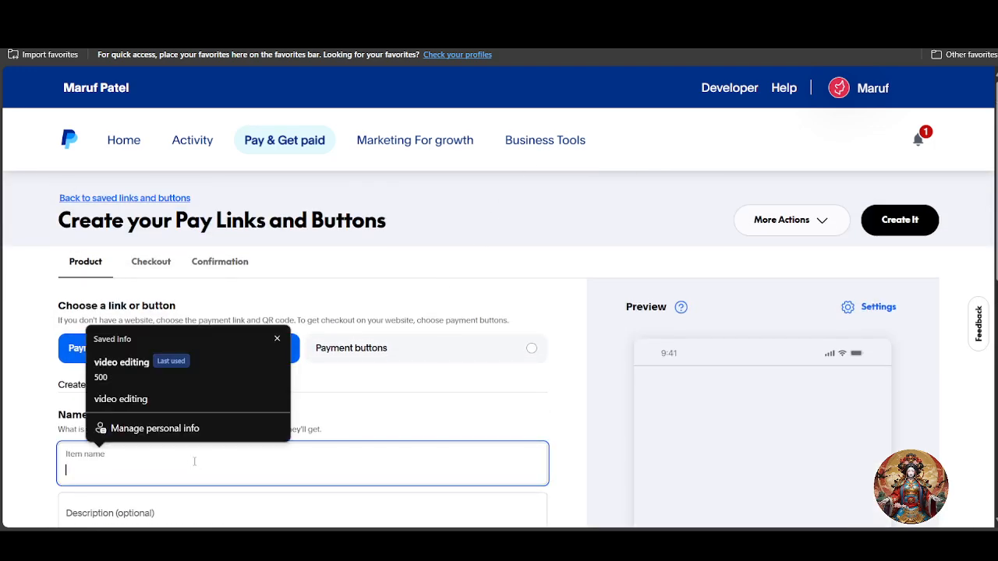
left_click(128, 363)
scroll(312, 366, "down", 4)
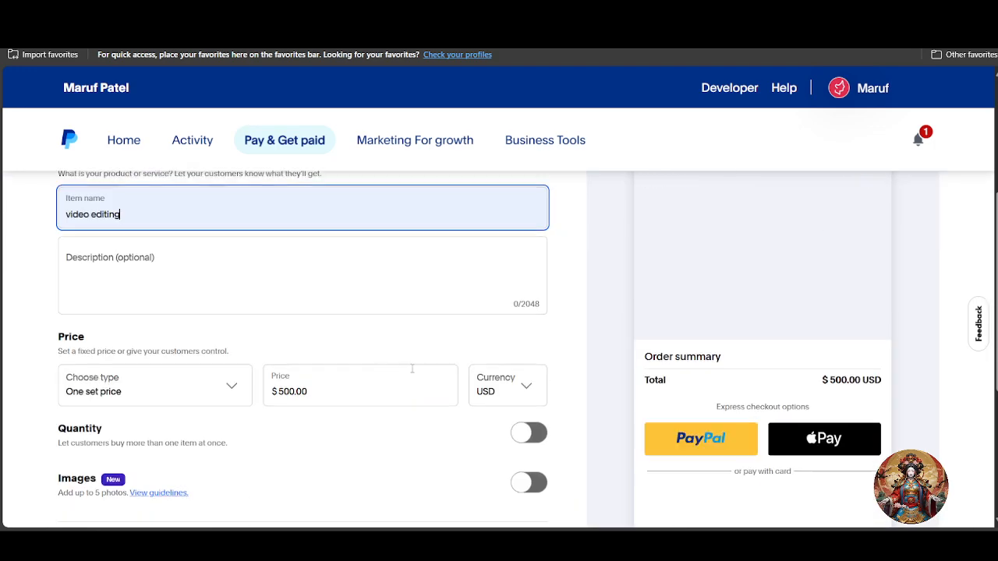
Step: Enter the description dsfasd for the video editing item and create the payment link and QR code
left_click(133, 304)
type("dsfasd")
scroll(251, 336, "down", 4)
scroll(276, 388, "up", 4)
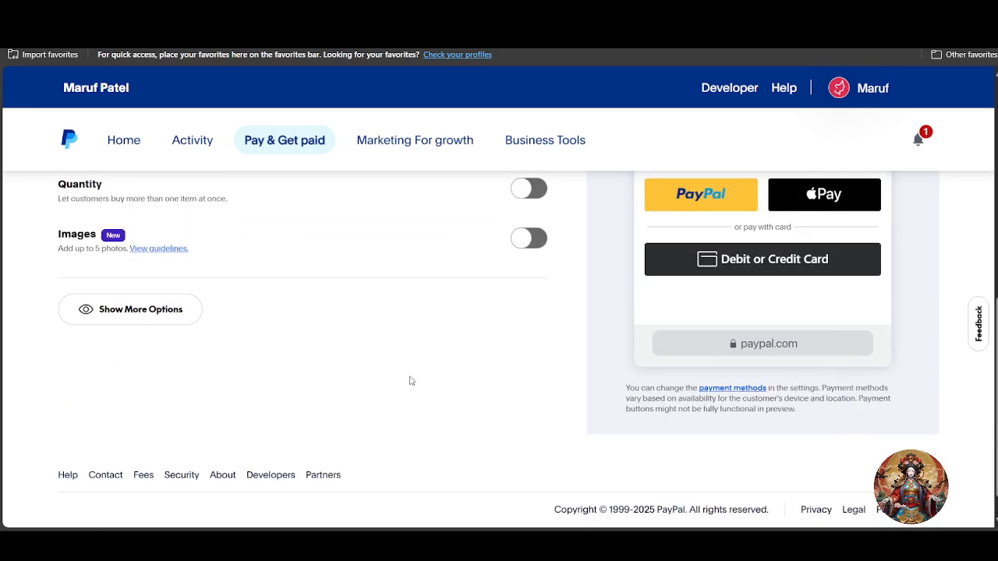
scroll(710, 380, "up", 5)
left_click(904, 220)
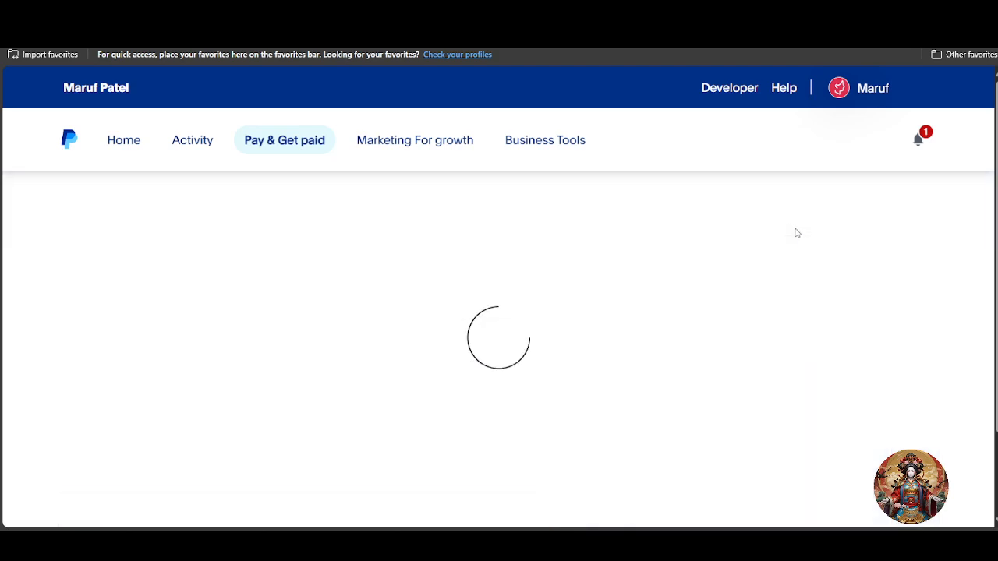
Step: Show the QR code version of the video editing product and review its instructions, download option and details
left_click(159, 264)
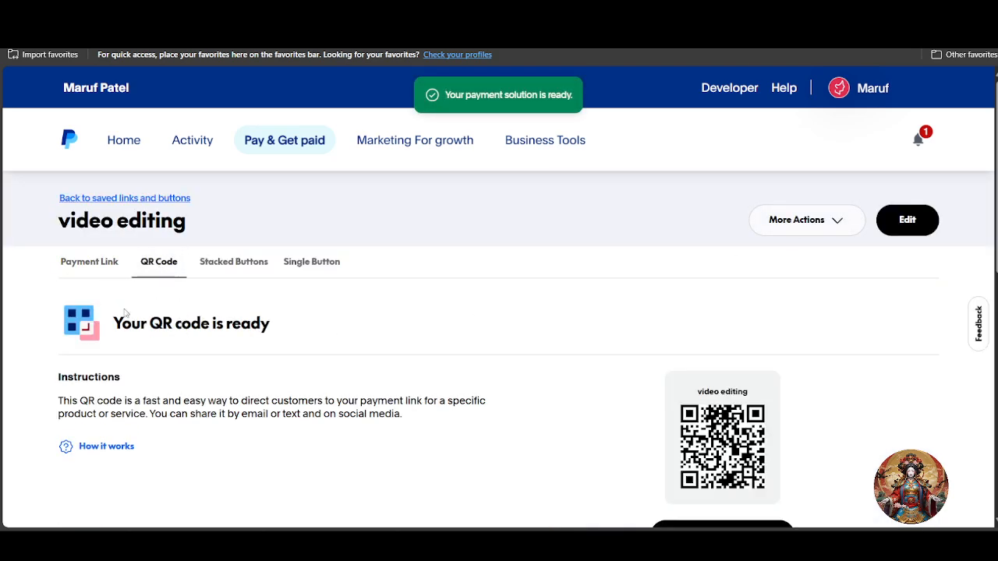
scroll(425, 340, "down", 3)
scroll(425, 340, "up", 3)
scroll(356, 305, "down", 2)
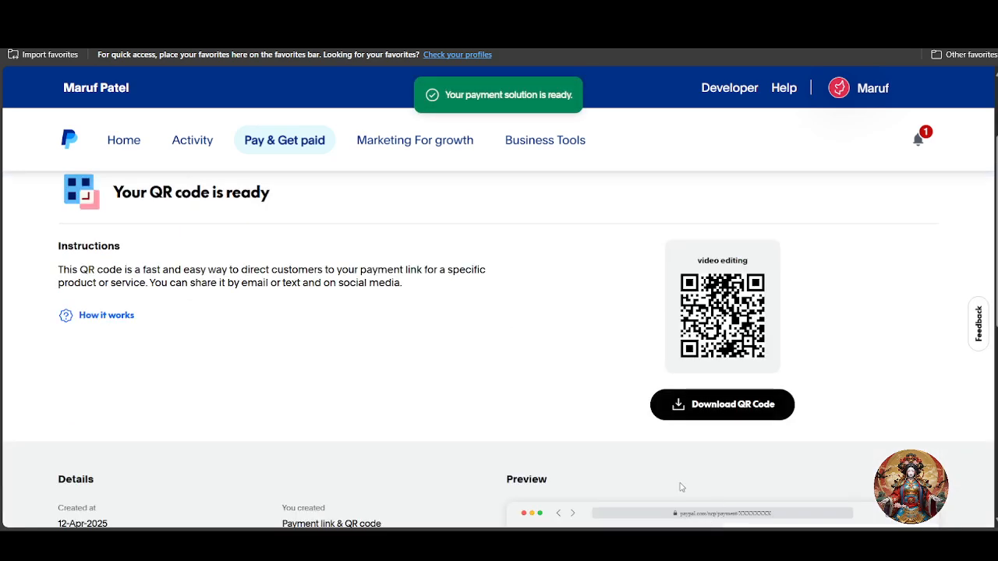
scroll(701, 418, "up", 3)
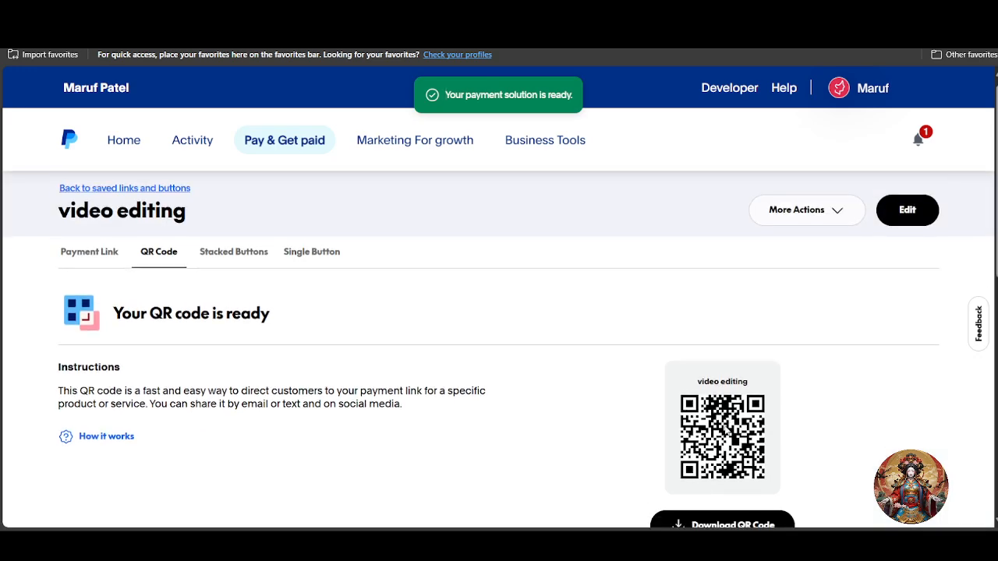
scroll(789, 422, "down", 5)
scroll(789, 422, "up", 2)
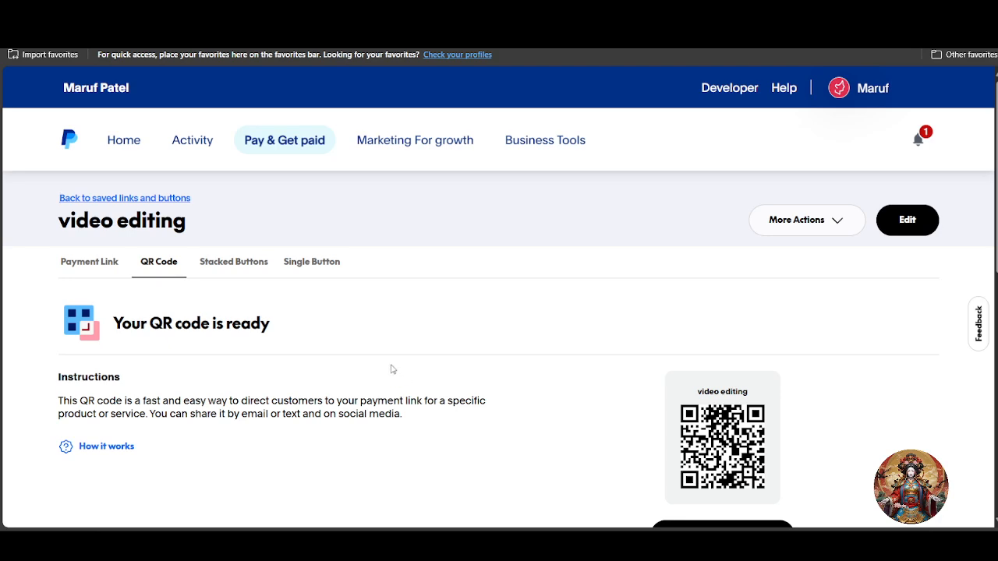
Step: Show the single button version of the video editing product and copy its HTML code for the page body
left_click(337, 263)
scroll(429, 310, "down", 2)
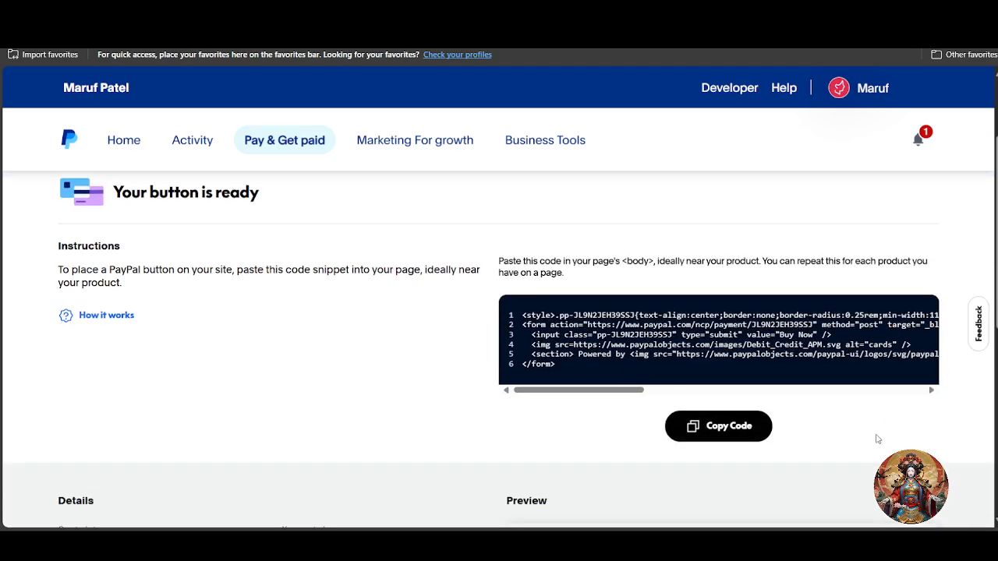
left_click(747, 439)
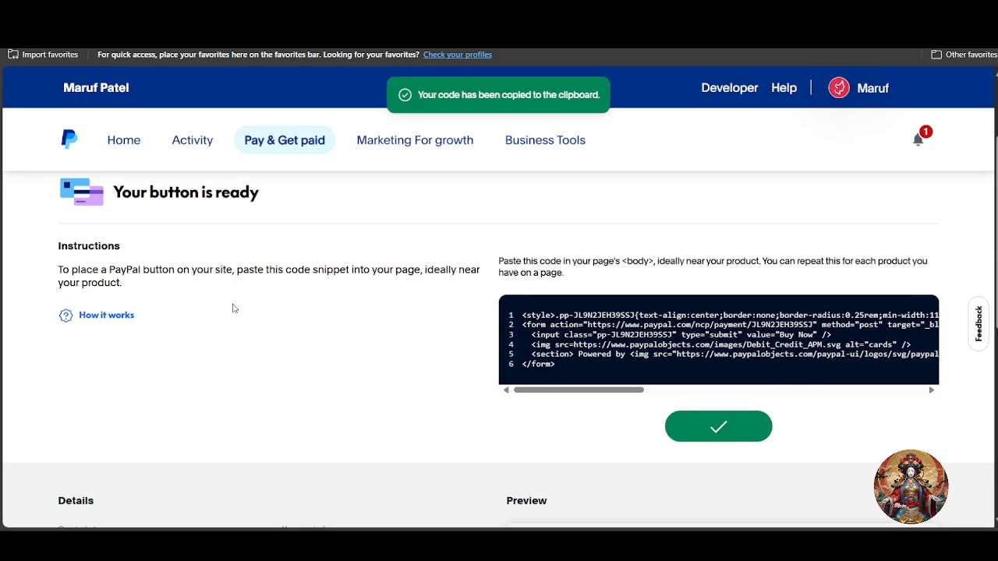
scroll(232, 308, "up", 2)
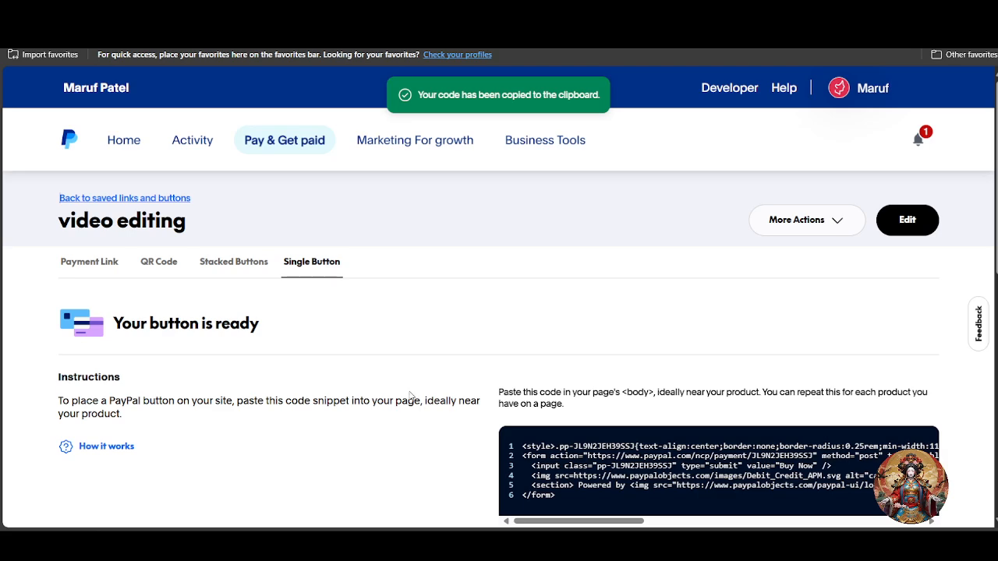
scroll(403, 392, "down", 1)
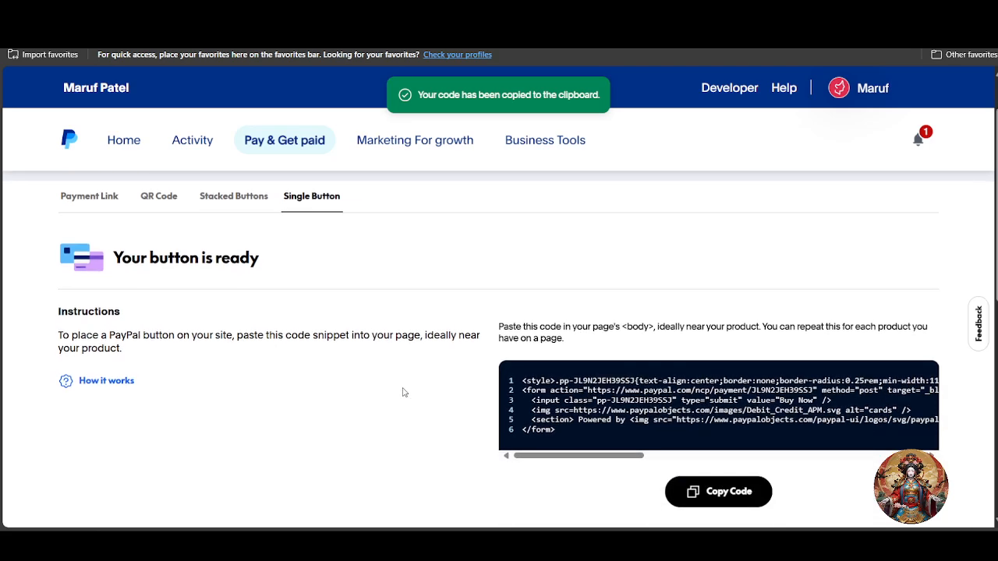